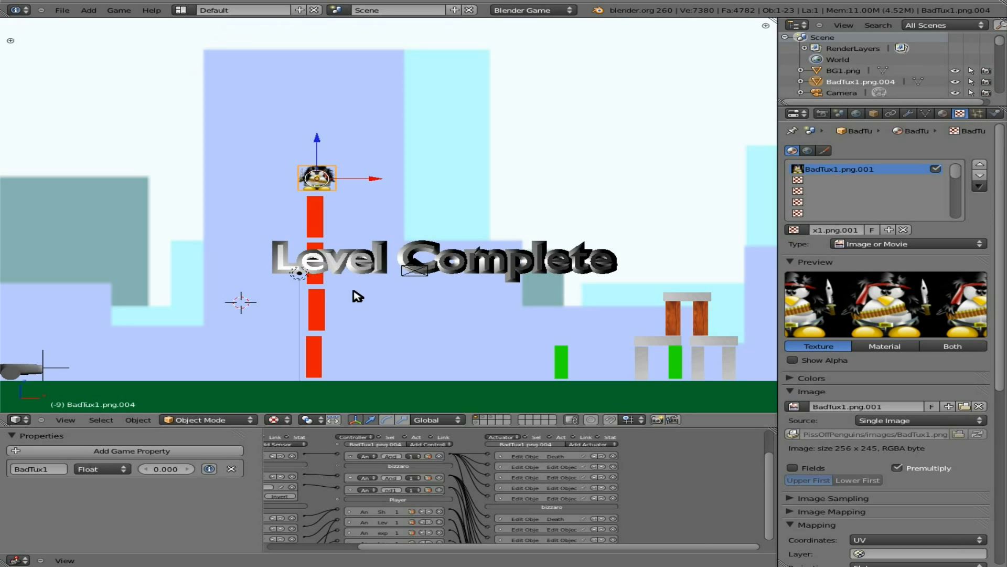
Add an Empty object to the scene and rename it Cheats
right_click(57, 367)
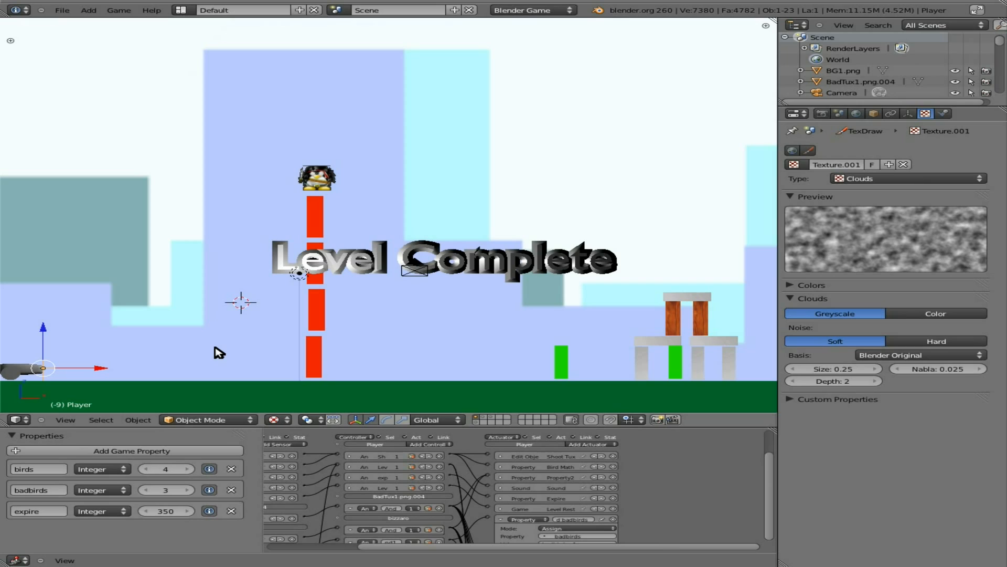
key(shift+a)
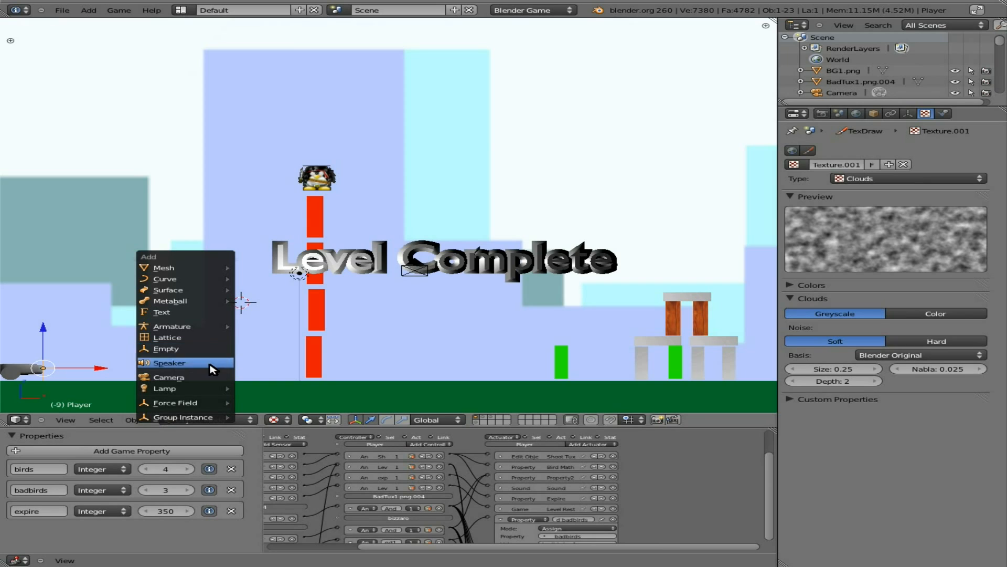
click(205, 350)
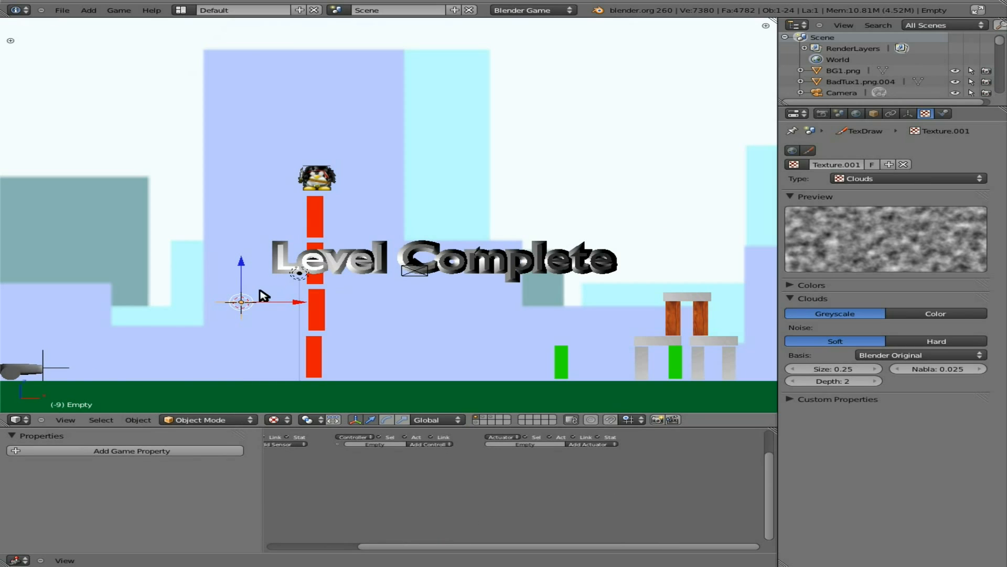
click(873, 114)
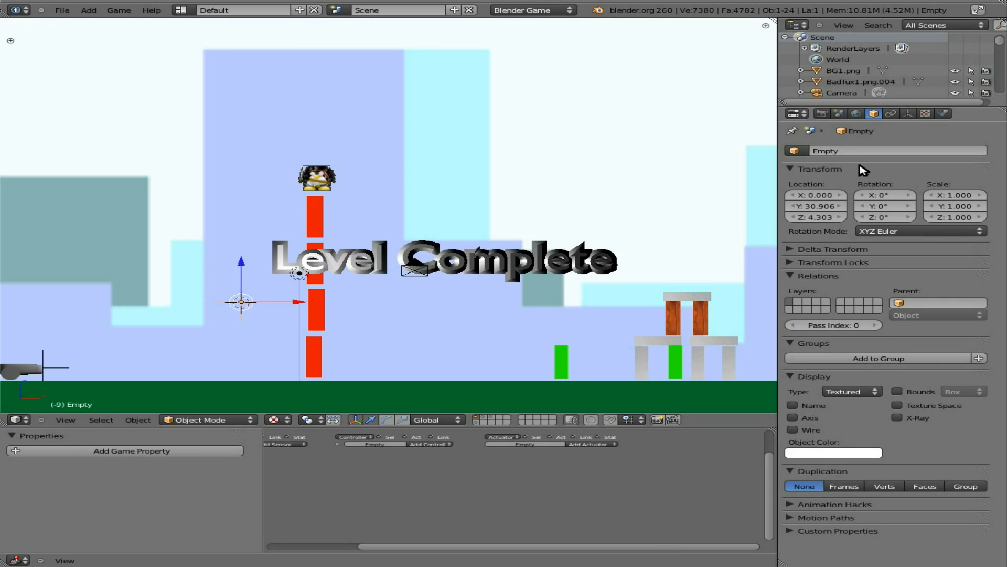
text(Cheats)
key(Return)
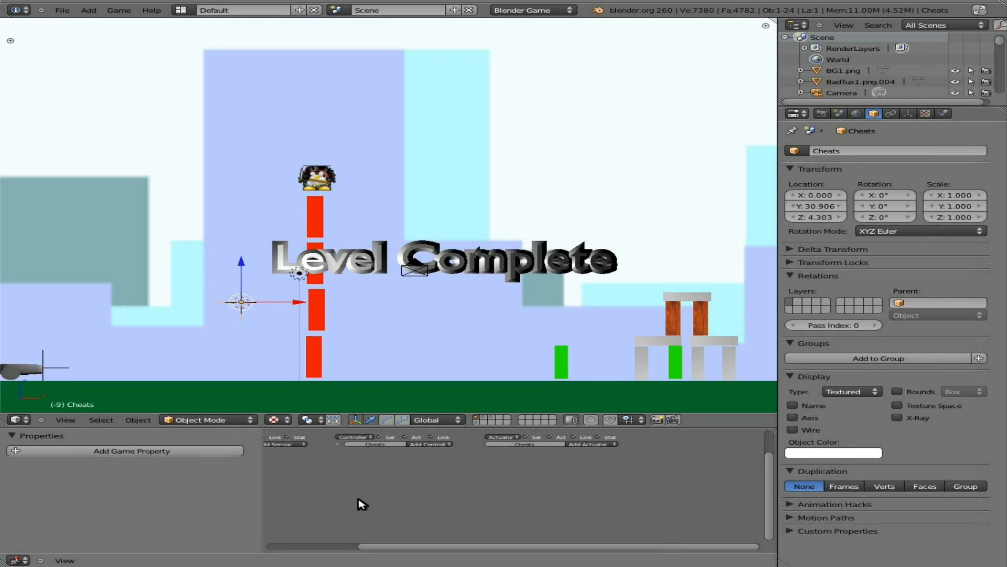
right_click(62, 371)
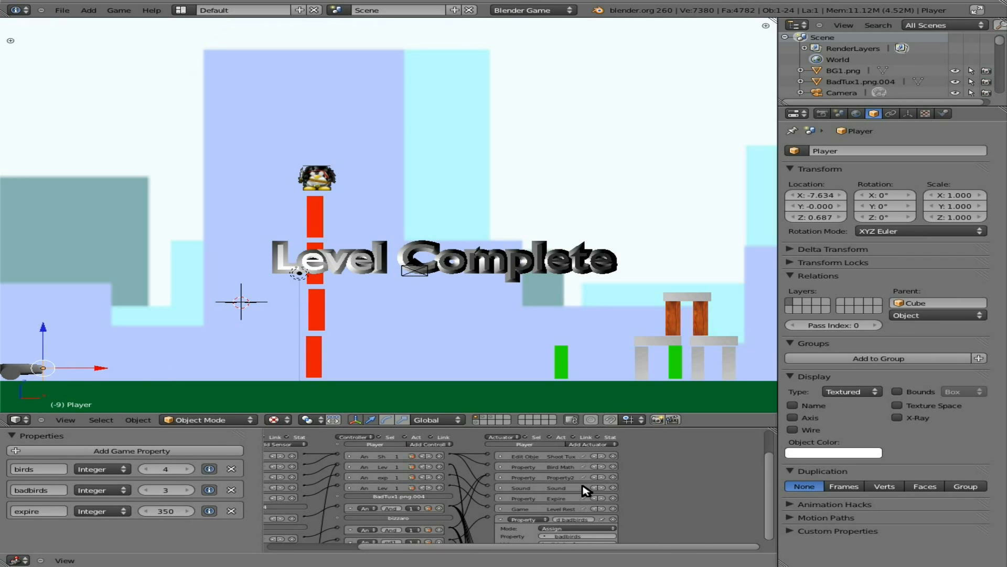
key(ctrl+Up)
middle_drag(466, 465, 522, 368)
key(ctrl+Up)
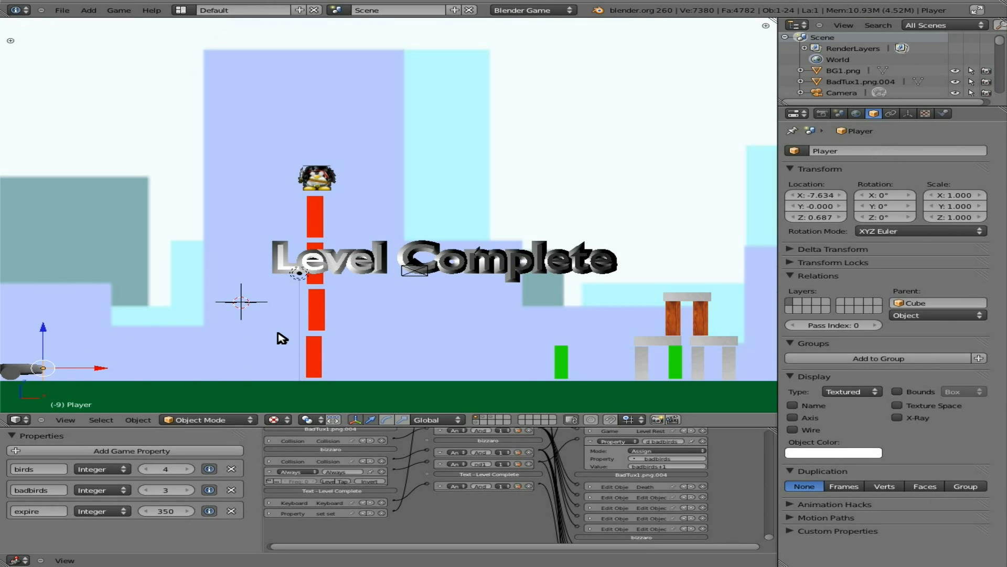
Add a String game property named cheatcodes to the Cheats empty and enable its debug display
right_click(251, 303)
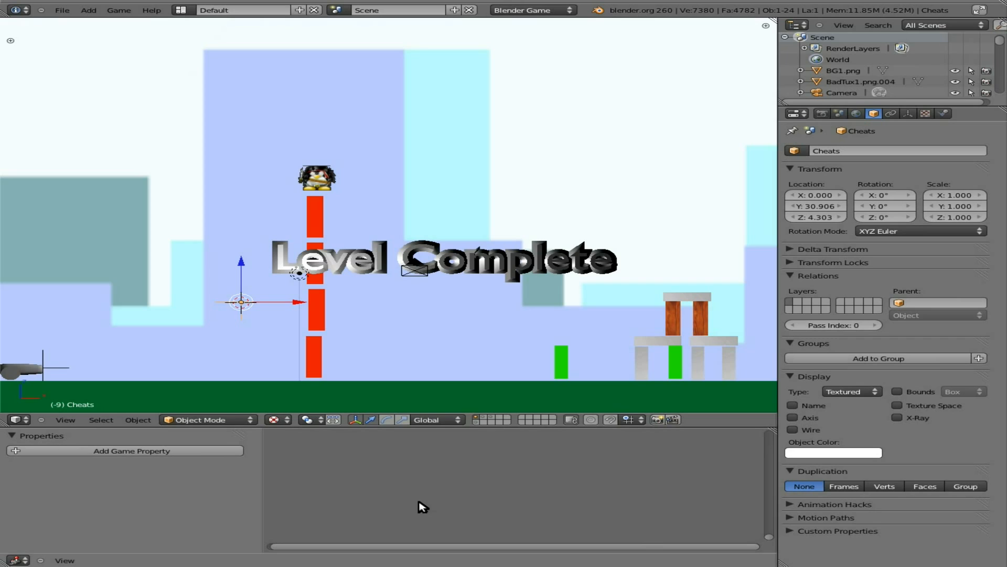
click(210, 452)
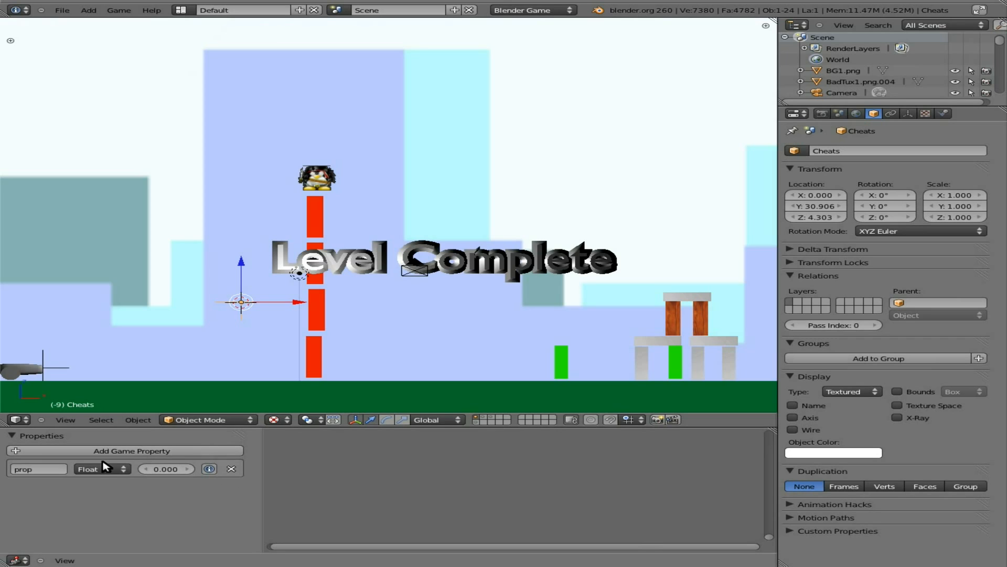
click(102, 468)
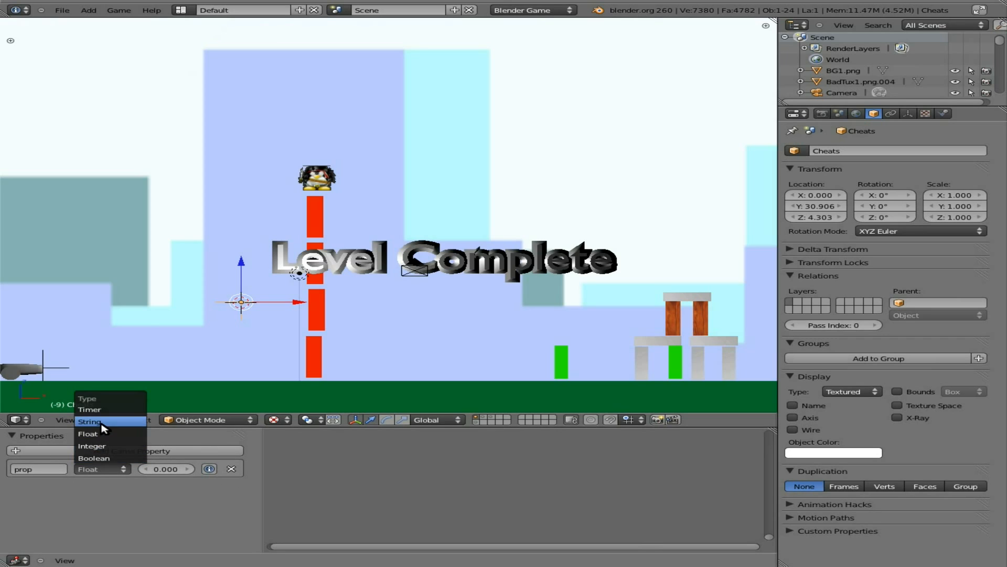
click(90, 422)
click(41, 467)
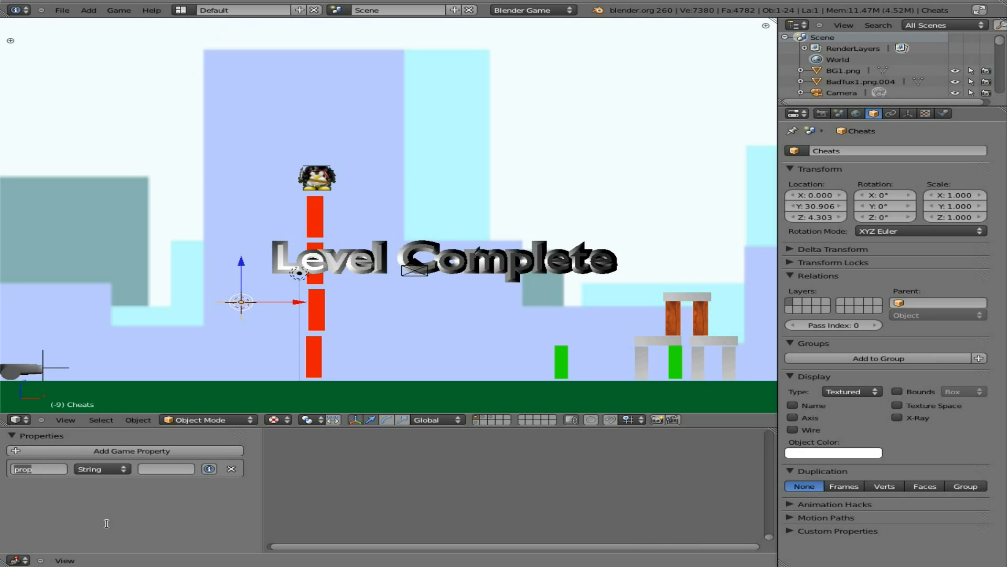
text(cheatcodes)
key(Return)
click(209, 469)
Add a Keyboard sensor to Cheats that is triggered by the P key
middle_drag(356, 459, 476, 519)
middle_drag(470, 465, 461, 524)
key(Home)
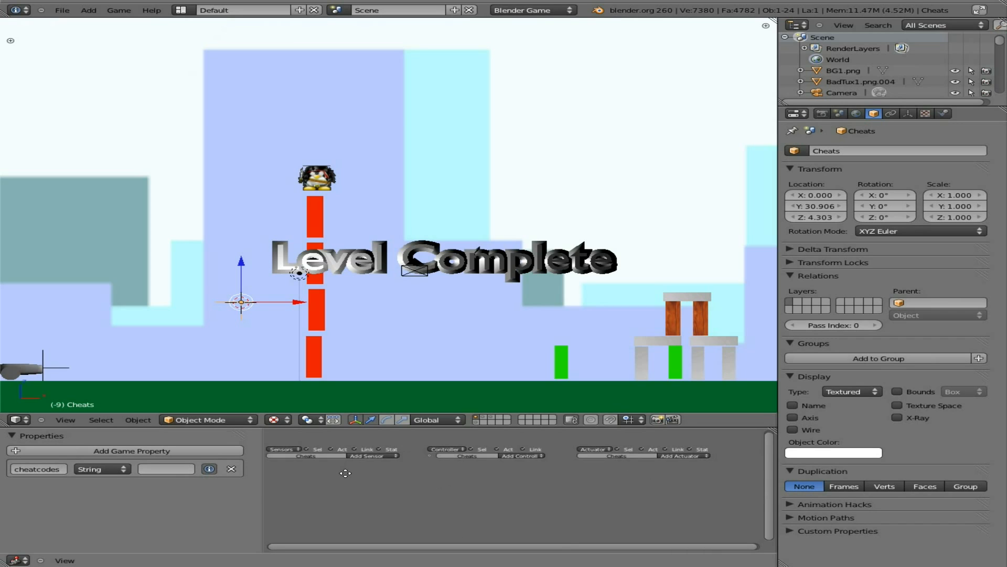
key(ctrl+Up)
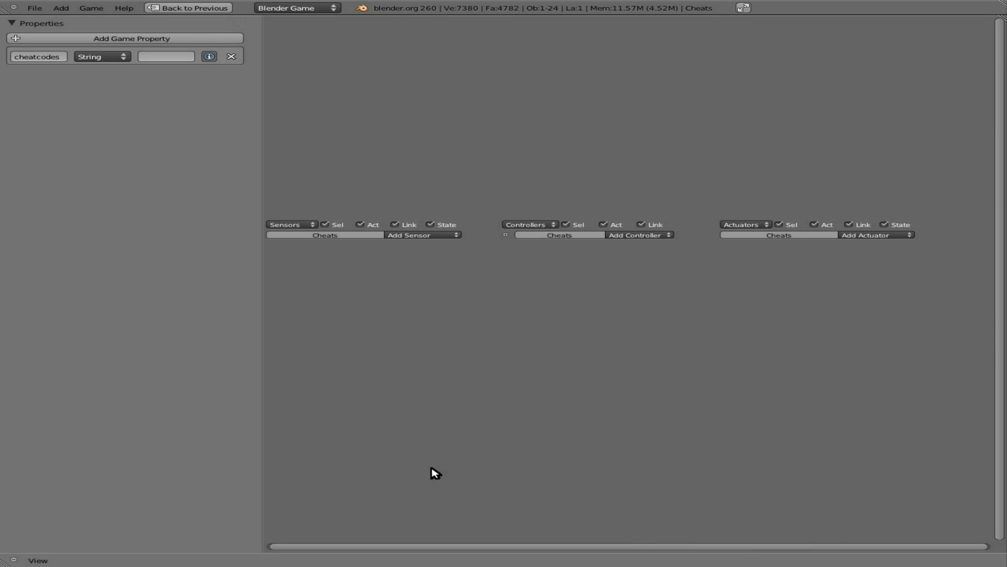
click(425, 236)
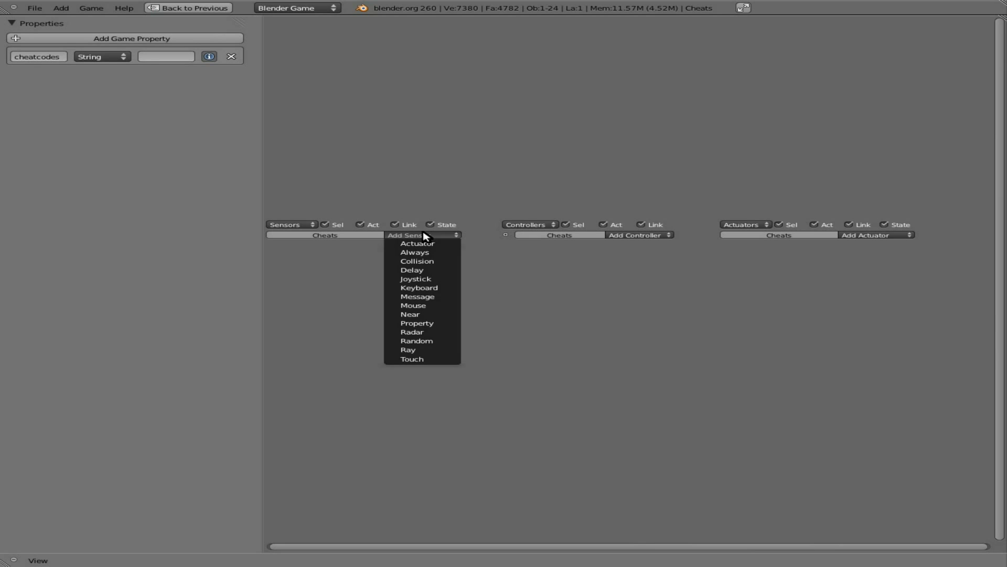
click(435, 287)
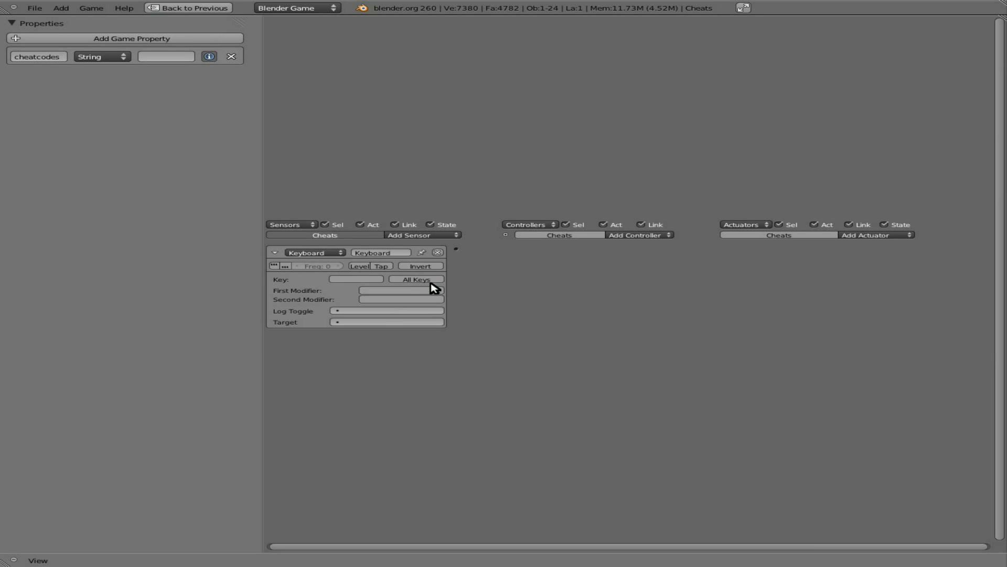
click(352, 279)
key(p)
Add an And controller and a Property actuator in Assign mode targeting the cheatcodes property
click(663, 235)
click(663, 247)
click(893, 235)
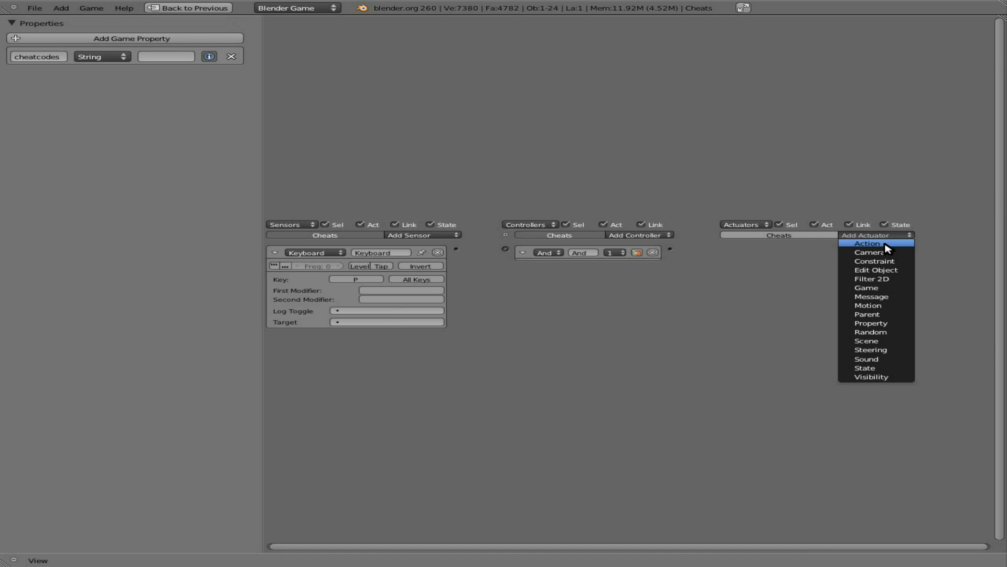
click(882, 323)
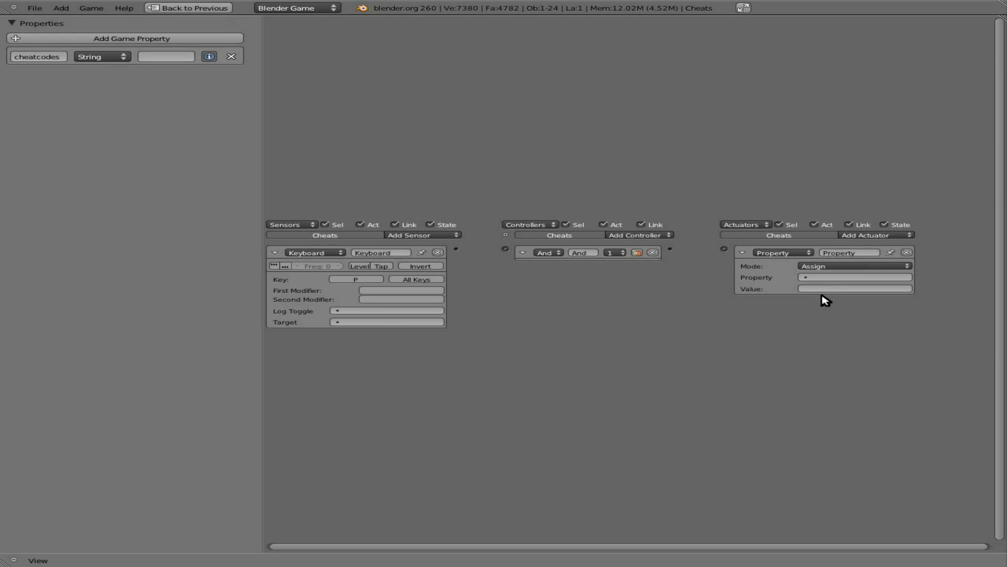
click(825, 277)
click(824, 290)
Link the P key sensor to the And controller and on to the Property actuator, leaving the actuator's value empty
drag(457, 249, 505, 249)
drag(670, 249, 724, 249)
click(809, 289)
click(571, 343)
Add a second Keyboard sensor that responds to all keys, with cheatcodes as both its Log Toggle and Target
click(453, 235)
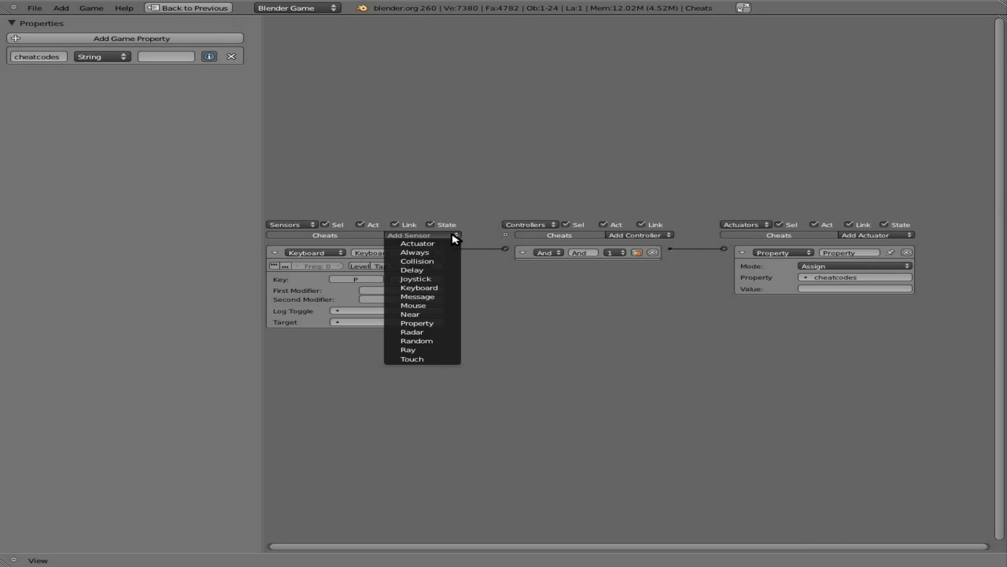
click(436, 288)
click(422, 363)
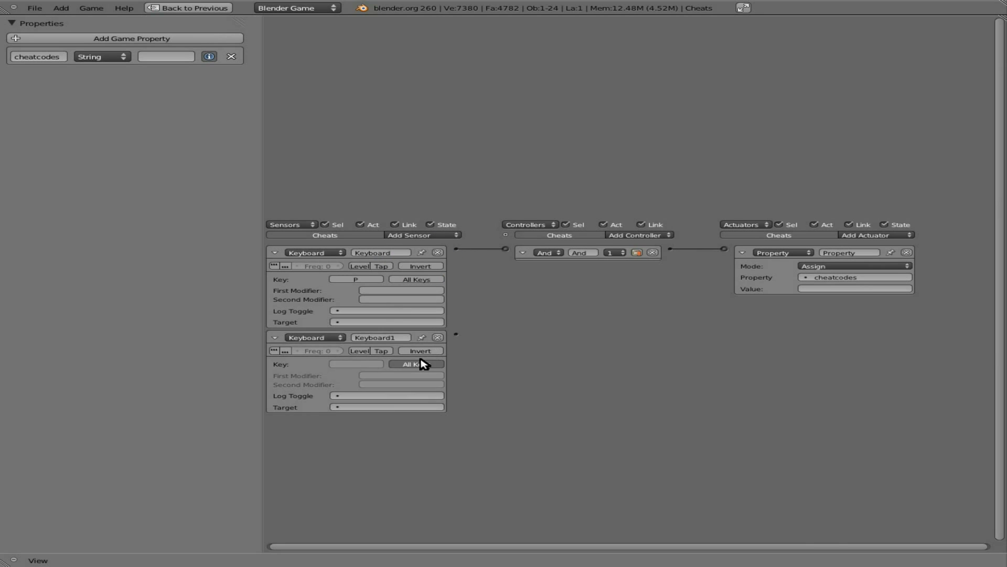
click(633, 237)
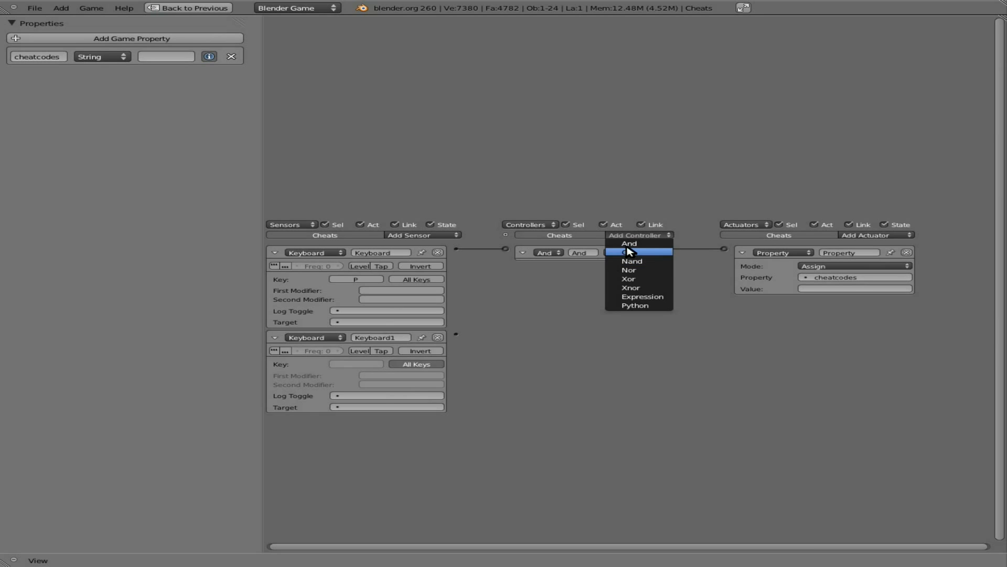
click(409, 396)
click(370, 411)
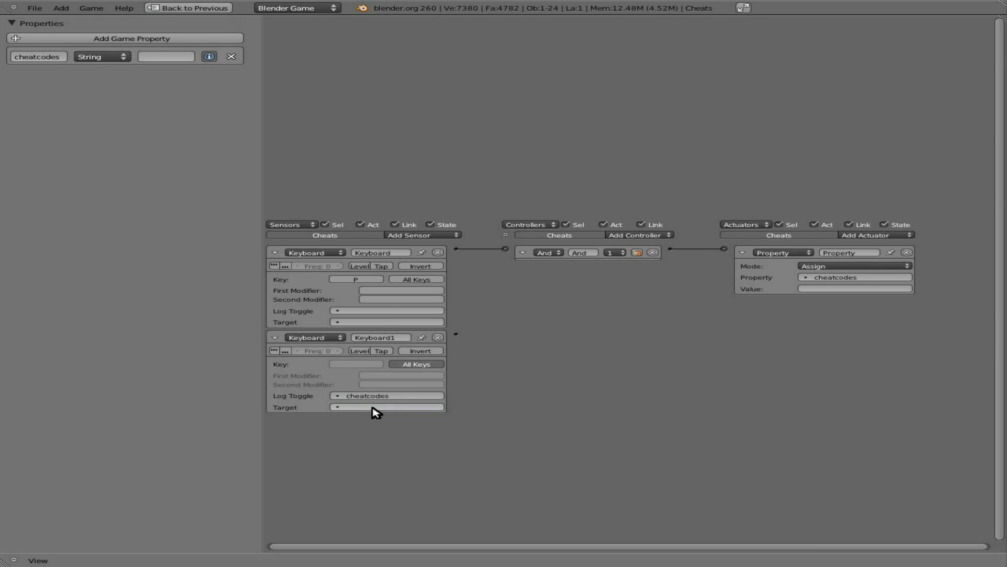
click(388, 395)
click(431, 407)
click(388, 420)
Collapse the sensors and actuator, and reorder the all-keys sensor above the P key sensor
click(274, 338)
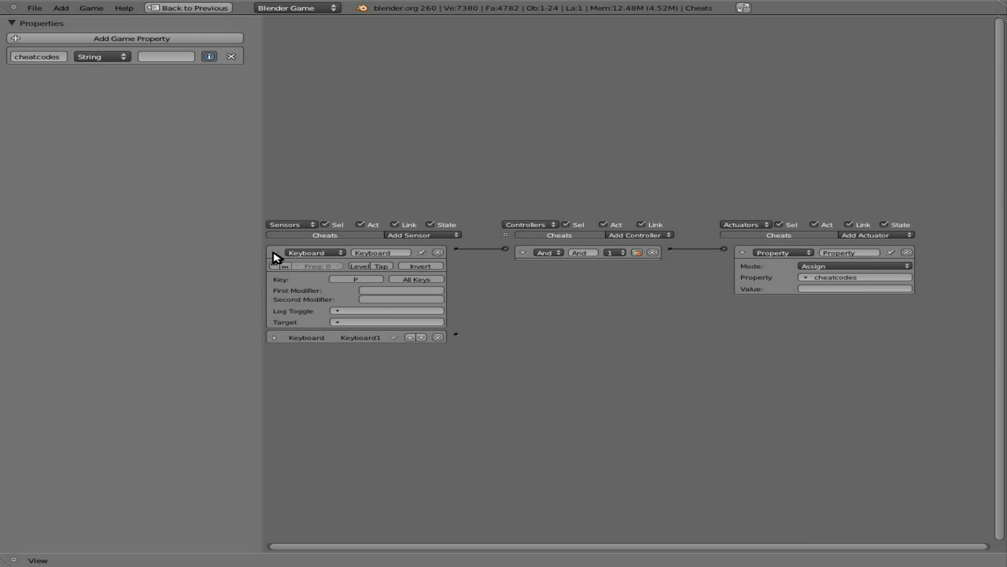
click(274, 253)
click(410, 267)
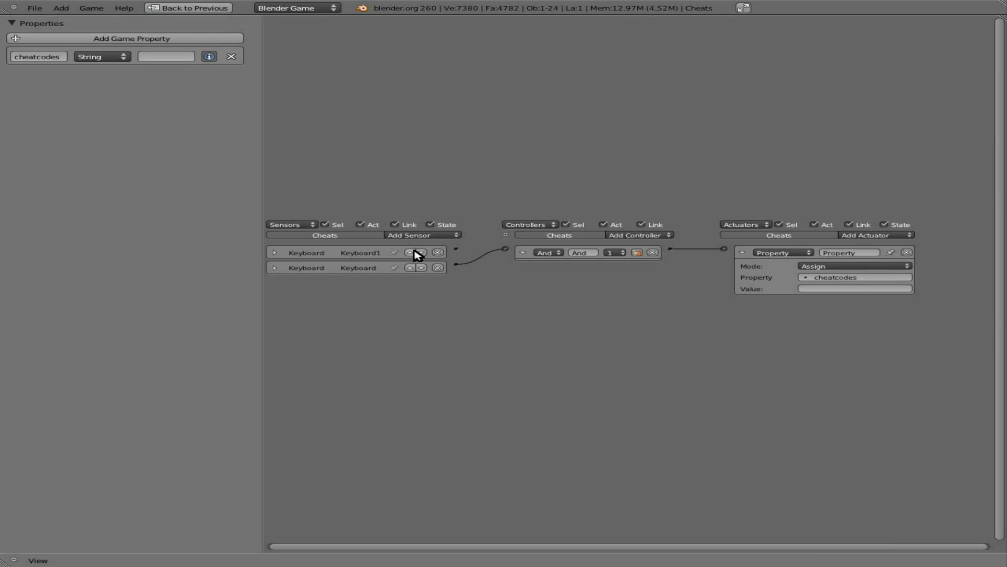
click(742, 253)
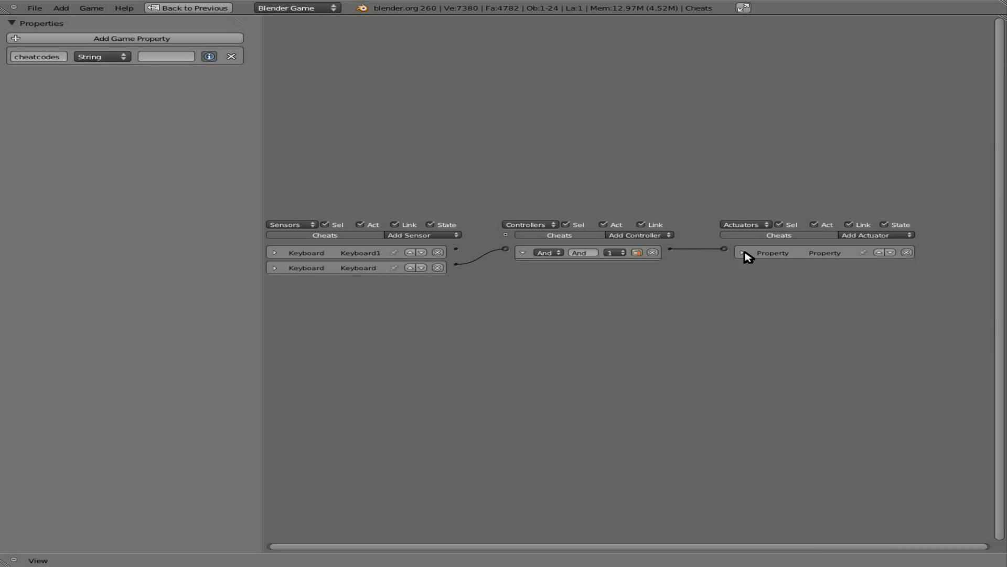
key(ctrl+Up)
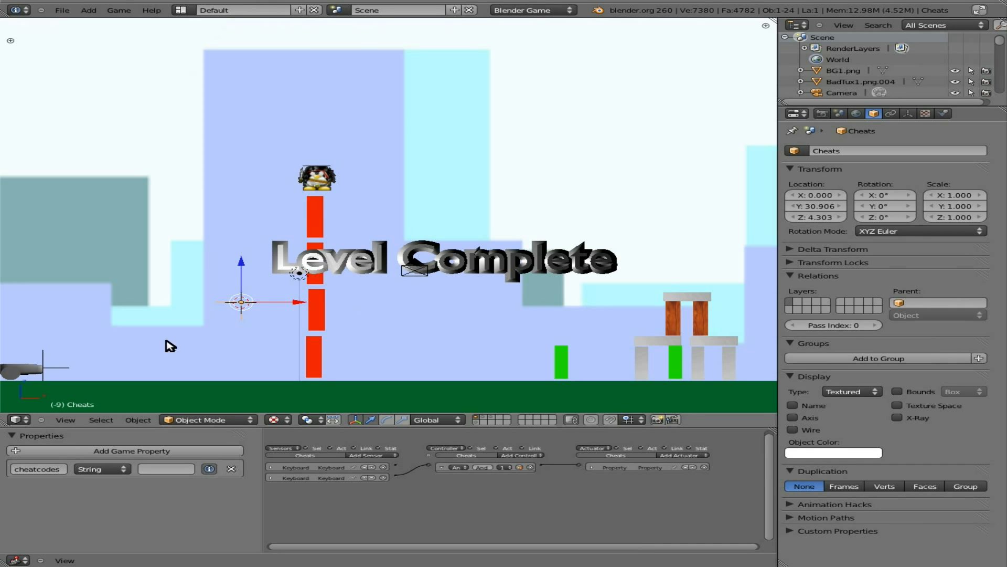
Run the game in wireframe view, enter random letters followed by P to test the cheatcodes logging, and quit
key(z)
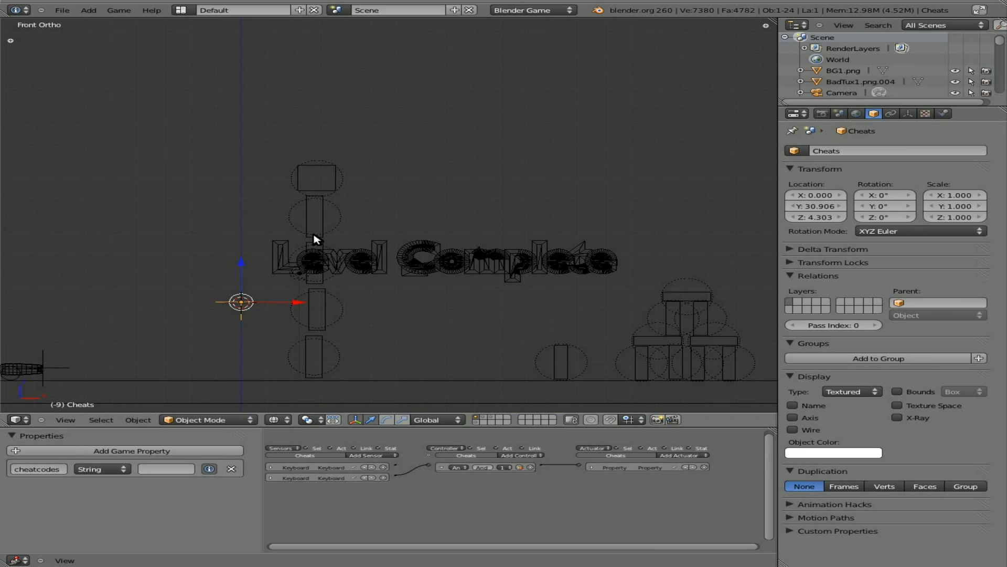
text(p)
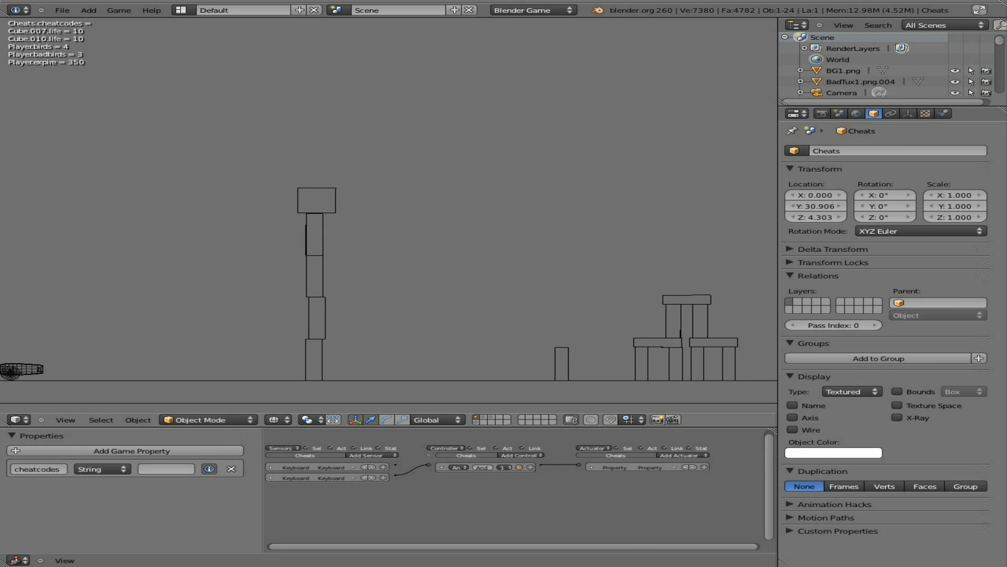
text(ksajfklnasfklnasklnklndjvns)
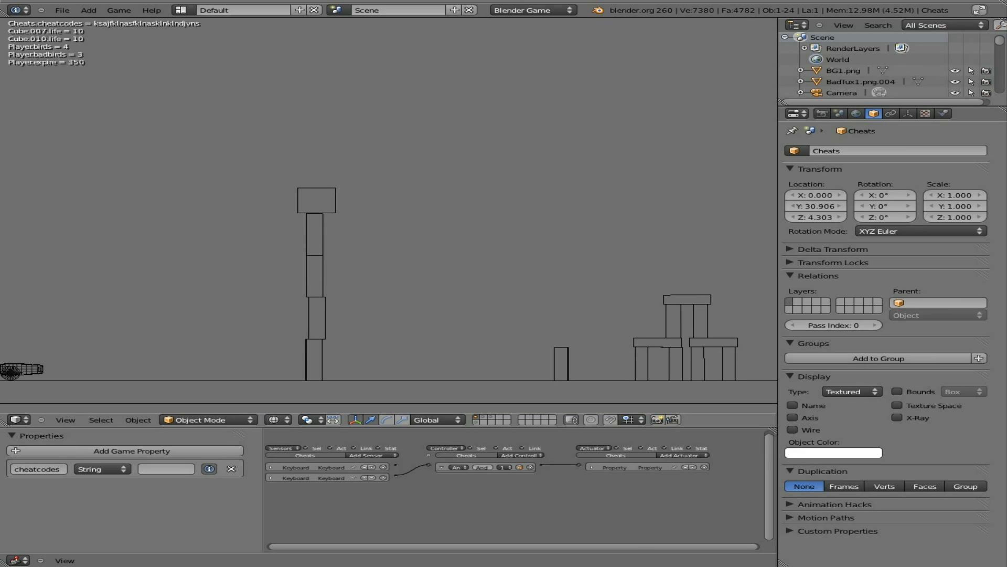
text(dlkvnslknvsdknvklsdnvklsdnvkjsdvsnvlknv)
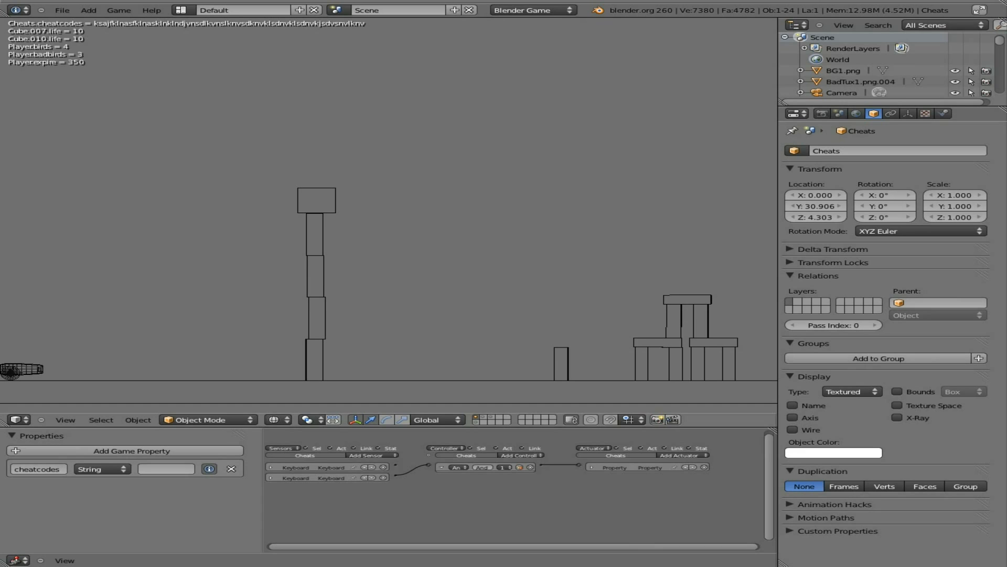
text(klndppppppp)
key(Escape)
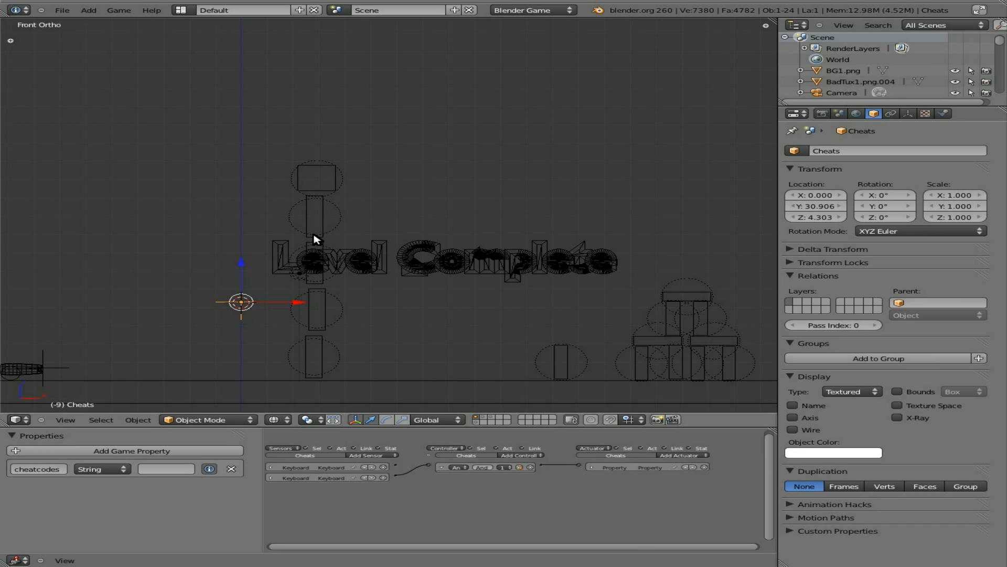
Expand the keyboard sensors and clear the Log Toggle property of the all-keys sensor
click(271, 478)
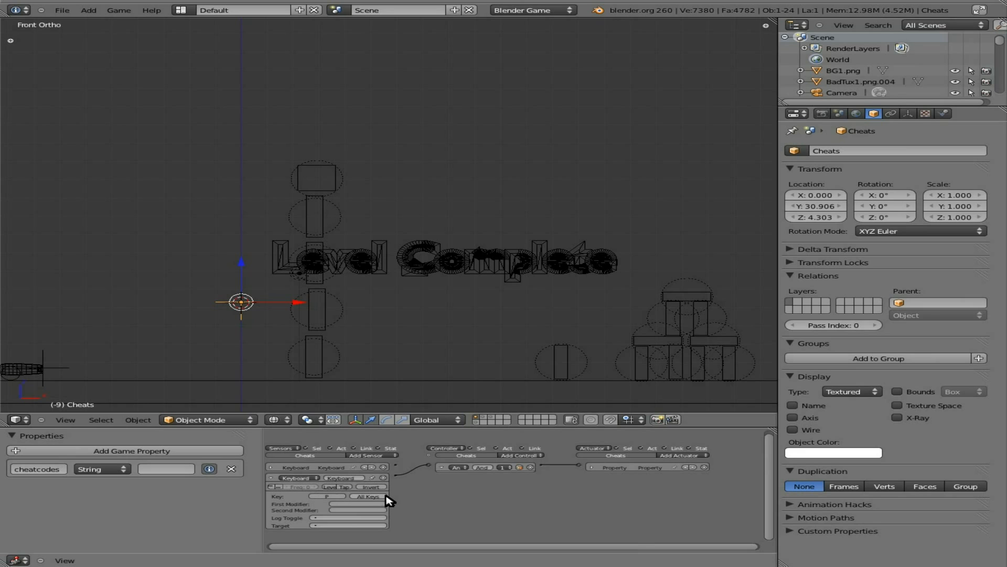
click(272, 467)
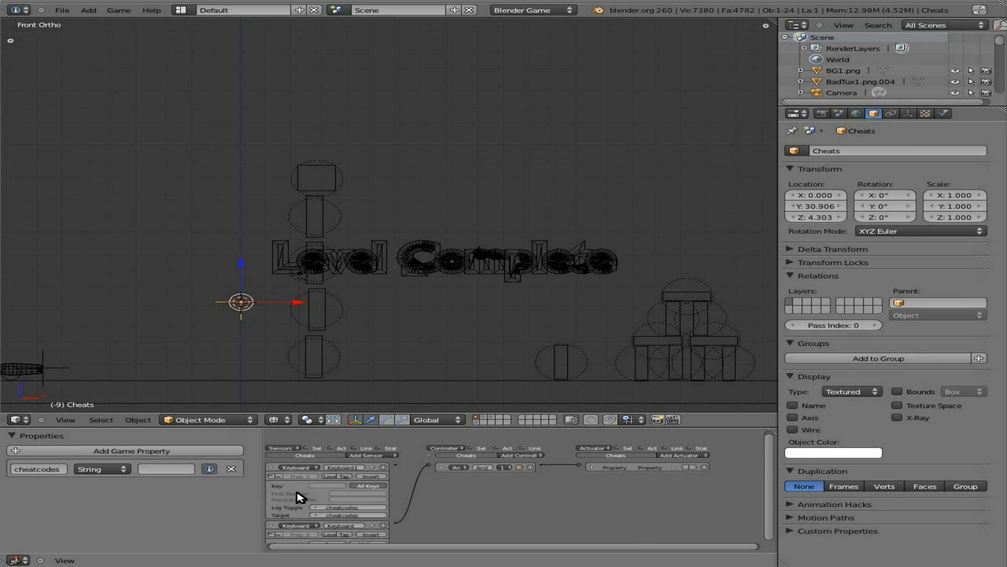
click(330, 508)
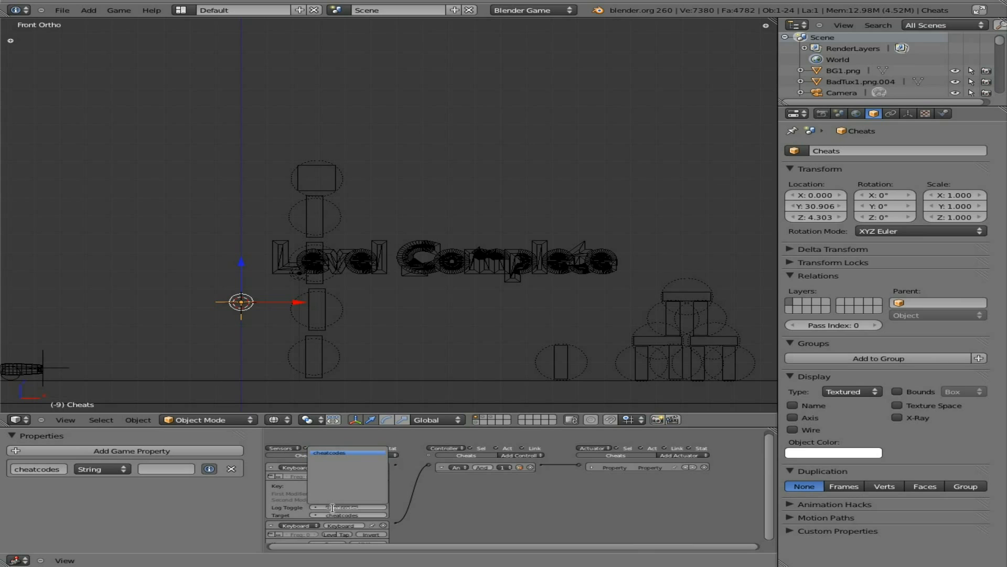
key(BackSpace)
click(591, 505)
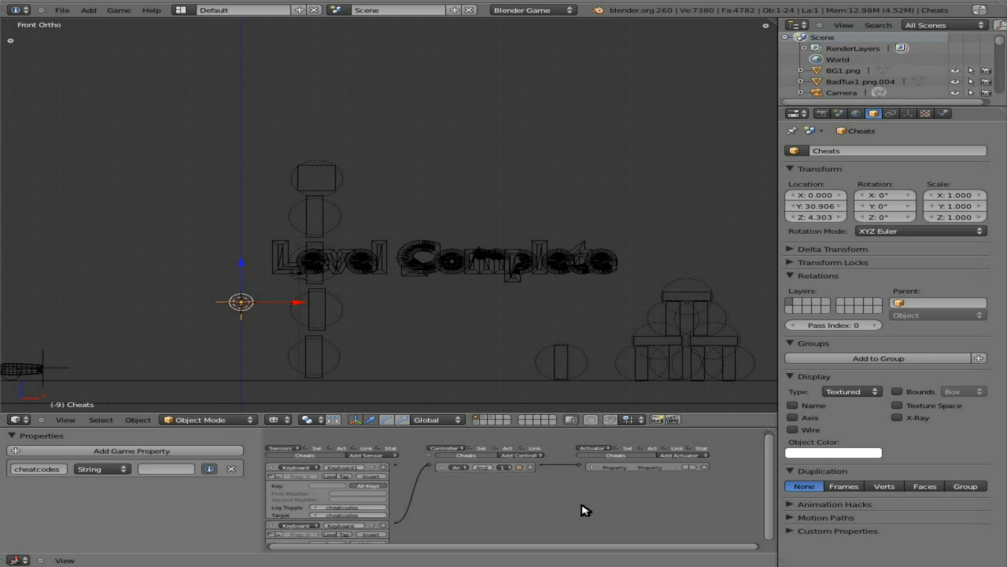
click(377, 505)
key(BackSpace)
click(354, 479)
Run the game to check the cheatcodes property with the Log Toggle cleared, and quit
key(p)
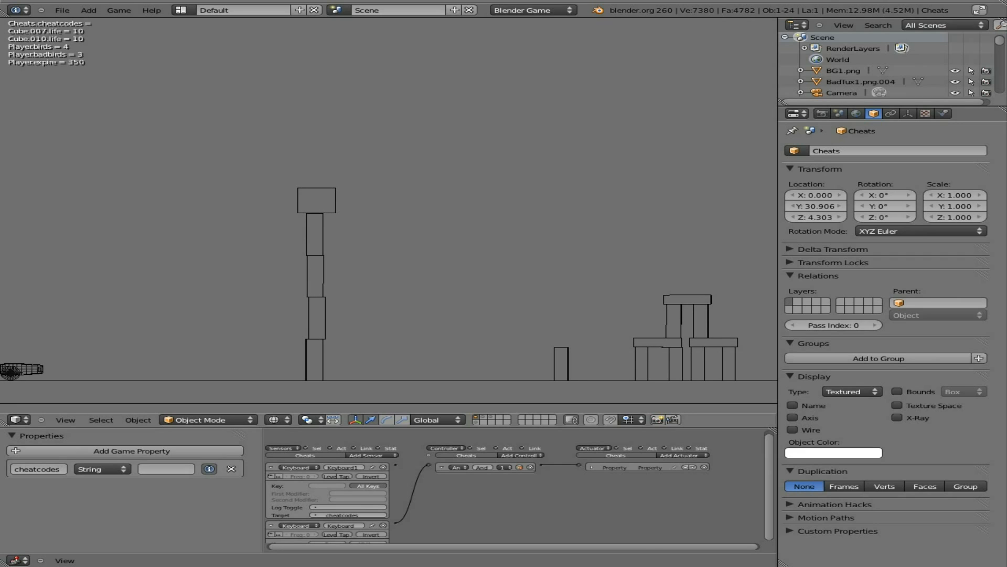
key(Escape)
Expand the Property actuator for cheatcodes and set its assigned value to p
middle_drag(495, 547, 534, 489)
key(ctrl+Up)
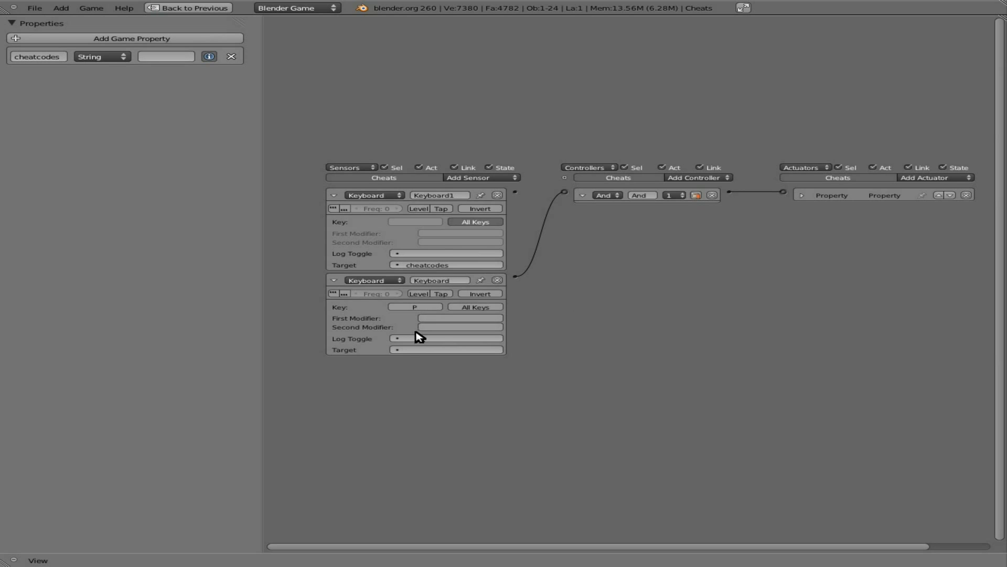
click(802, 195)
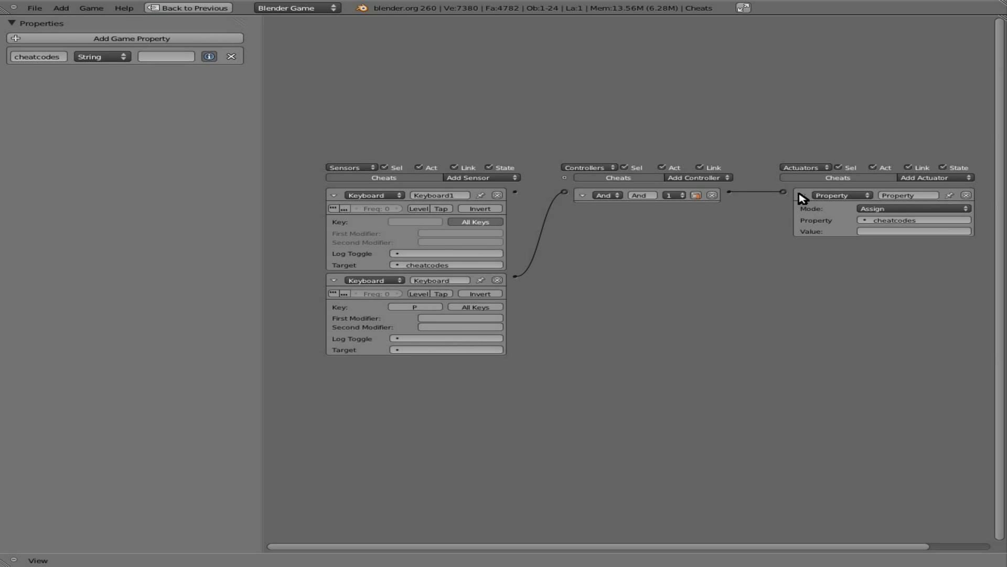
click(909, 230)
click(771, 311)
key(ctrl+Up)
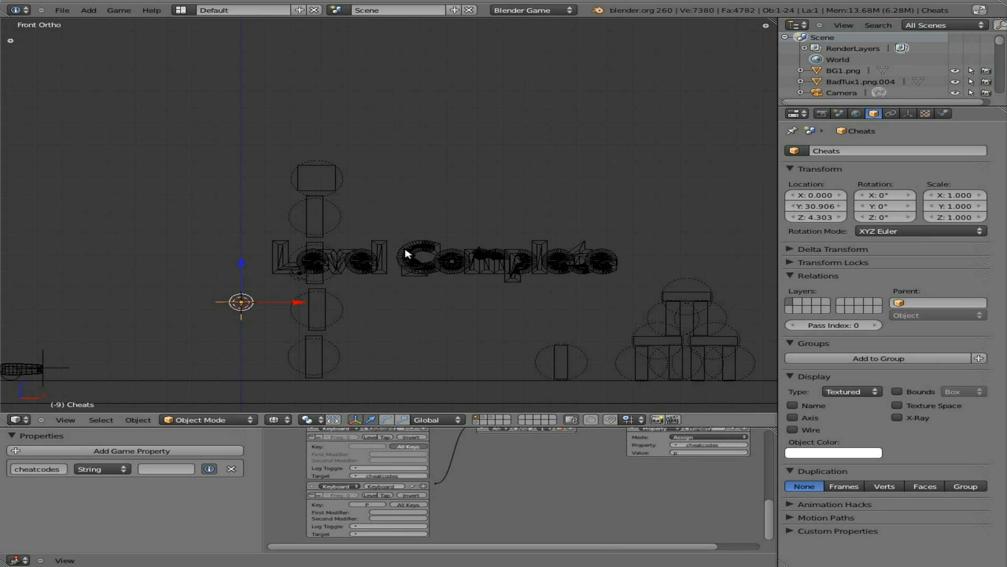
Set the all-keys sensor's Log Toggle to cheatcodes, and test the logging in the game with random letters and P
click(400, 468)
click(391, 476)
key(p)
key(j)
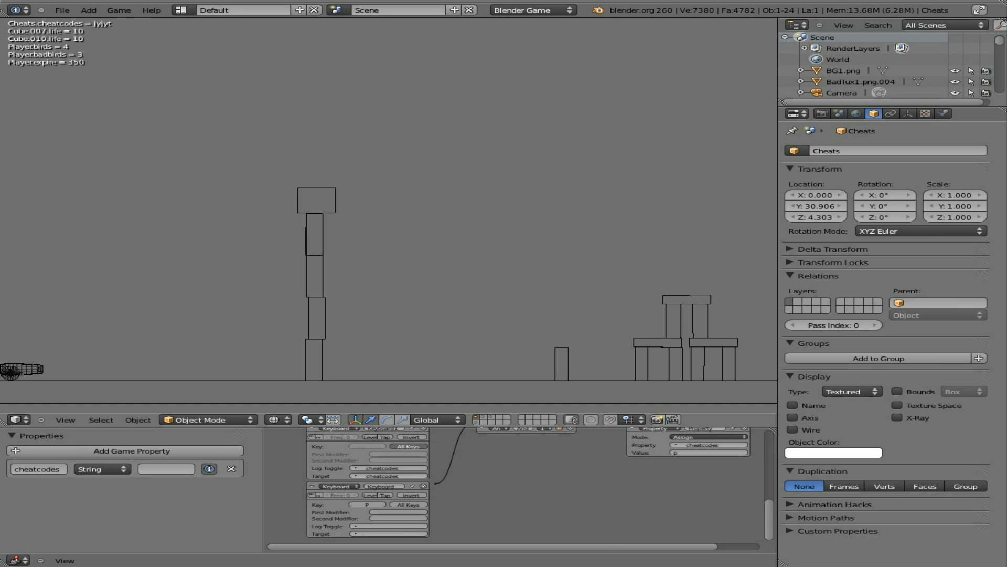
key(p)
key(k)
key(y)
key(u)
key(Escape)
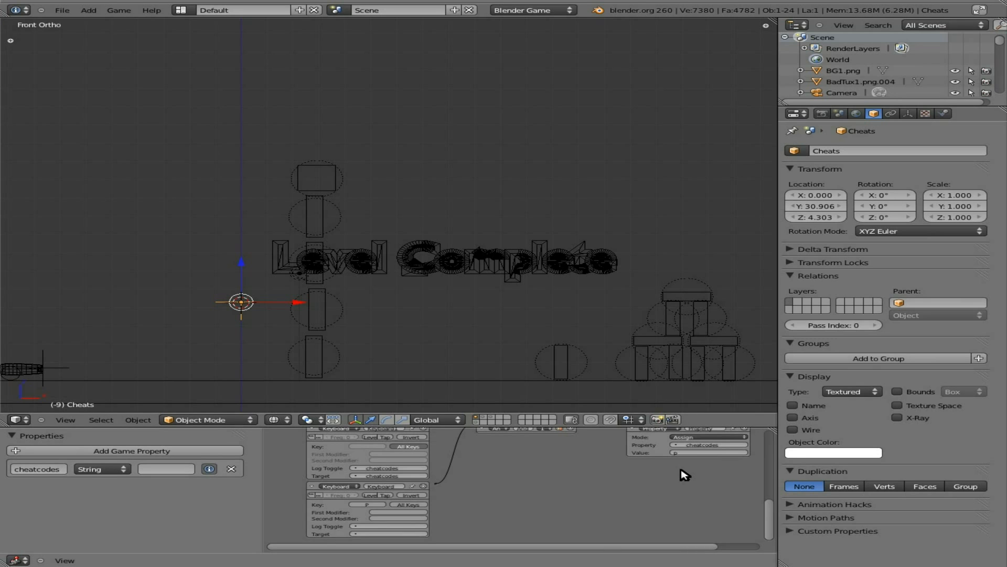
Set the Property actuator's value to "pop" in quotes, and test it in the game by entering P
middle_drag(672, 470, 592, 491)
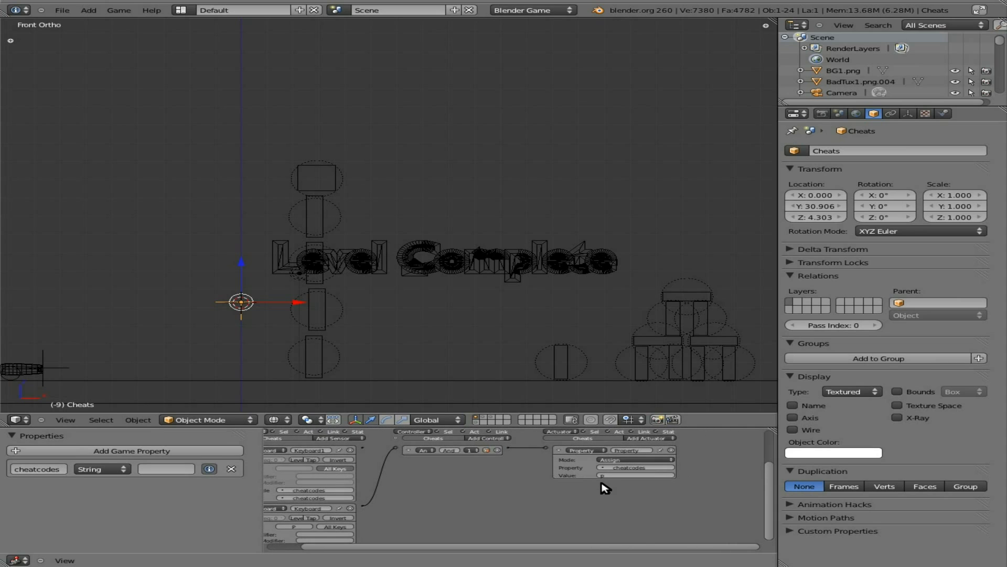
click(618, 475)
key(Return)
key(Return)
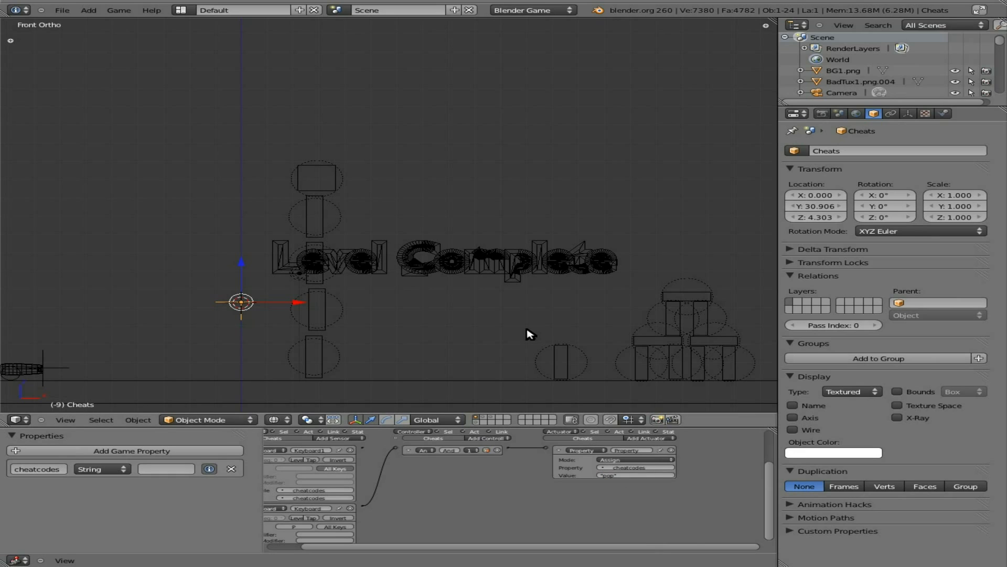
key(p)
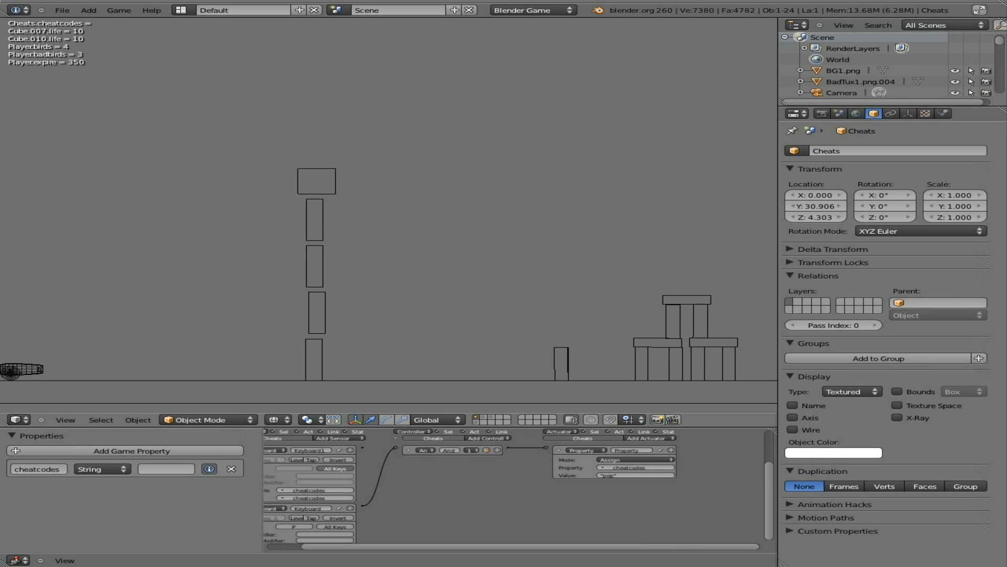
key(p)
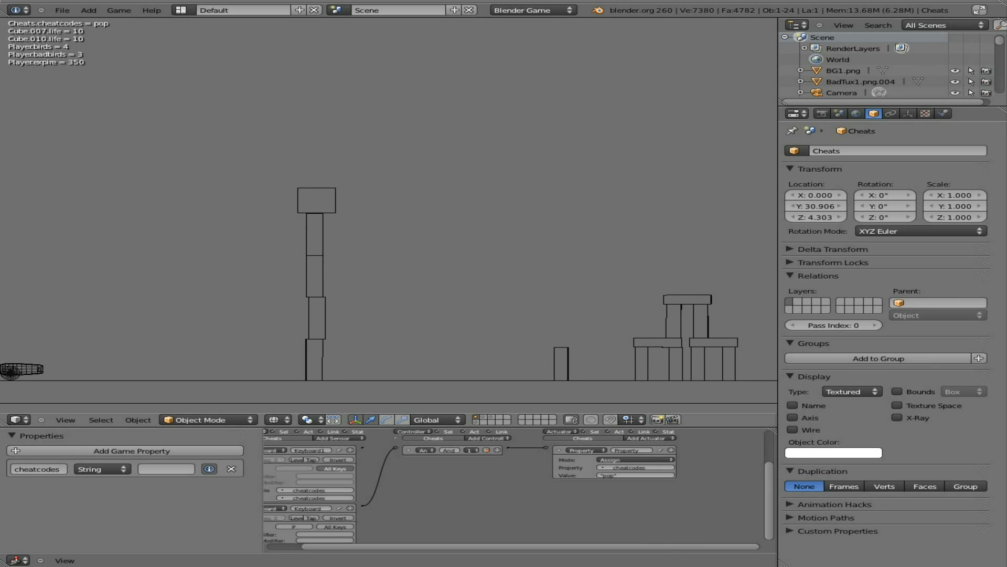
key(Escape)
Set the Property actuator's value to empty quotes "", and test in the game that P clears the entered letters
click(614, 475)
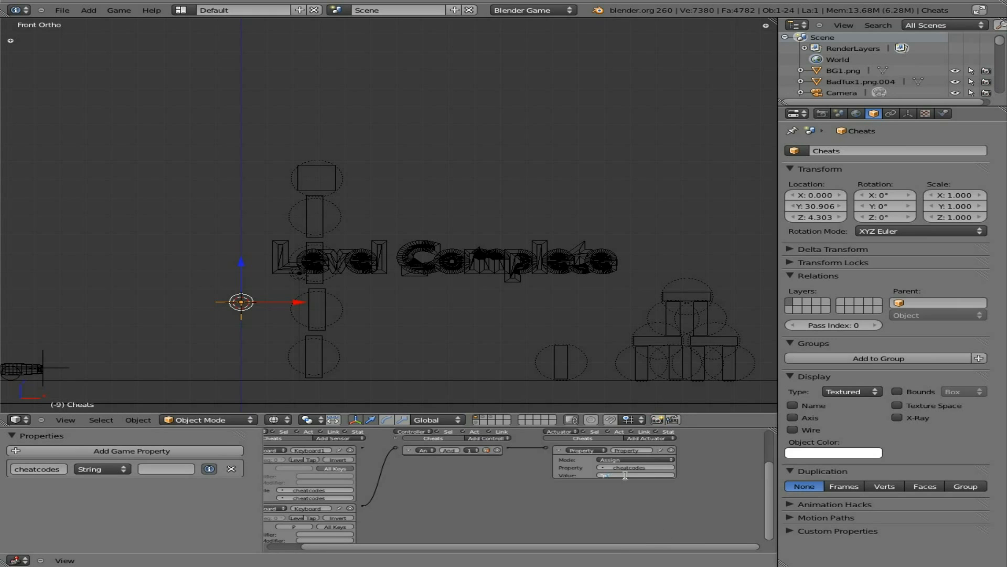
text("")
key(Return)
text(p)
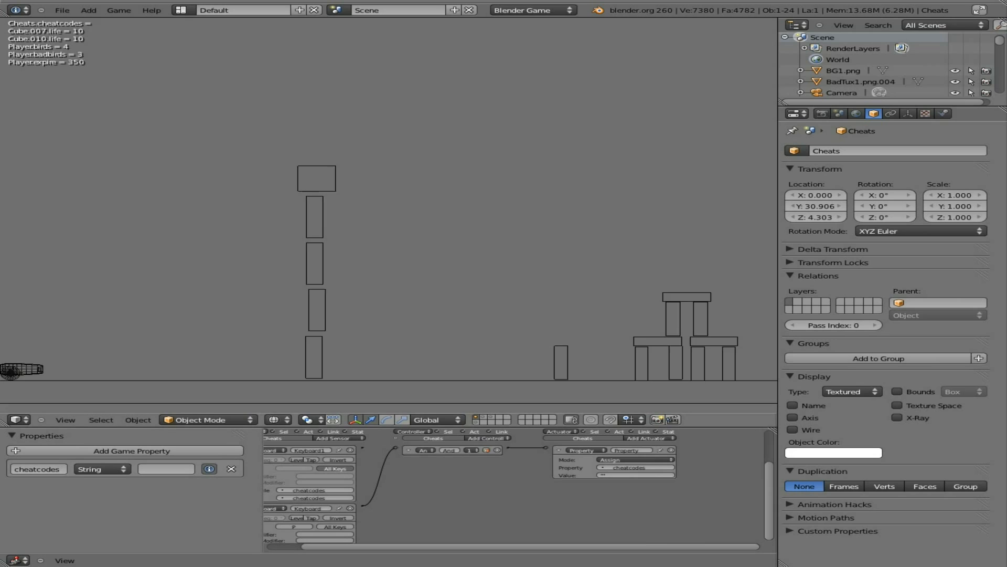
text(dlkfsdklnp)
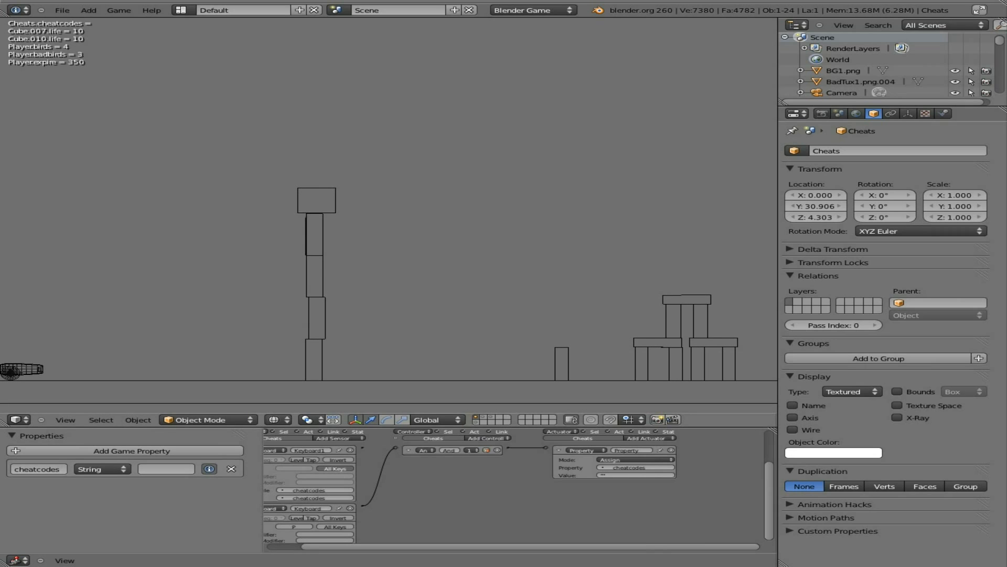
text(sdkjsdjk)
key(Escape)
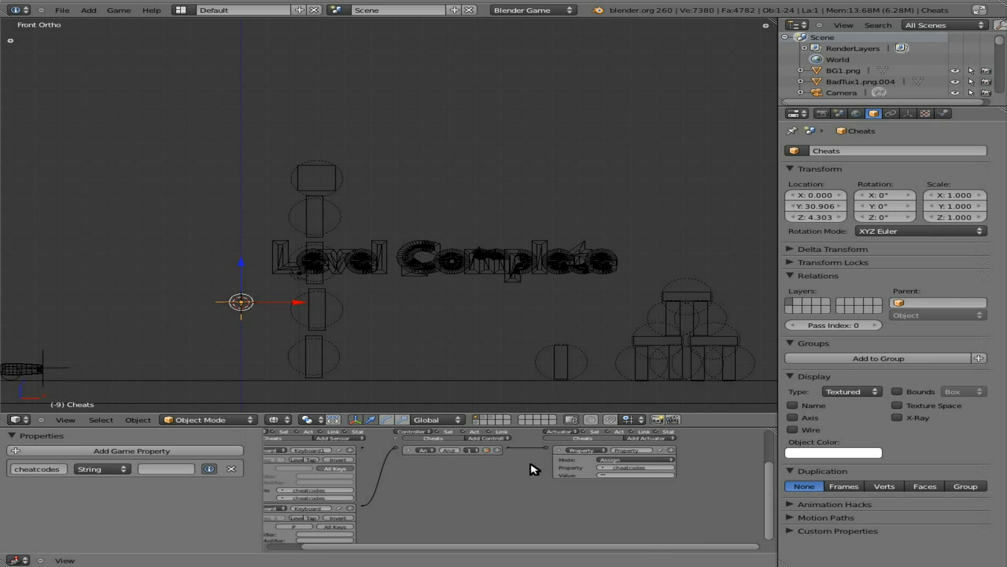
Collapse both Keyboard sensors of the Cheats object
middle_drag(513, 490, 577, 480)
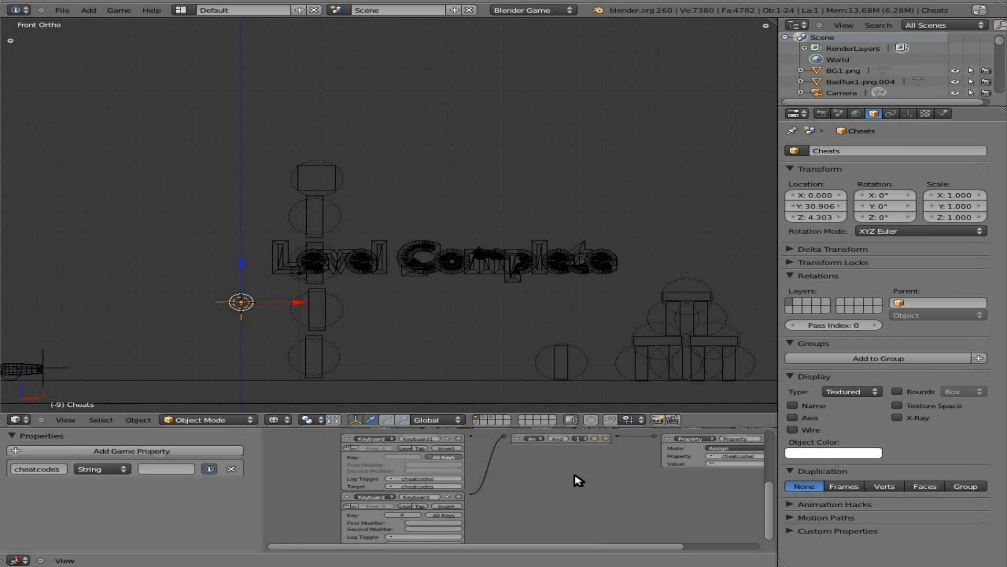
click(347, 497)
click(348, 438)
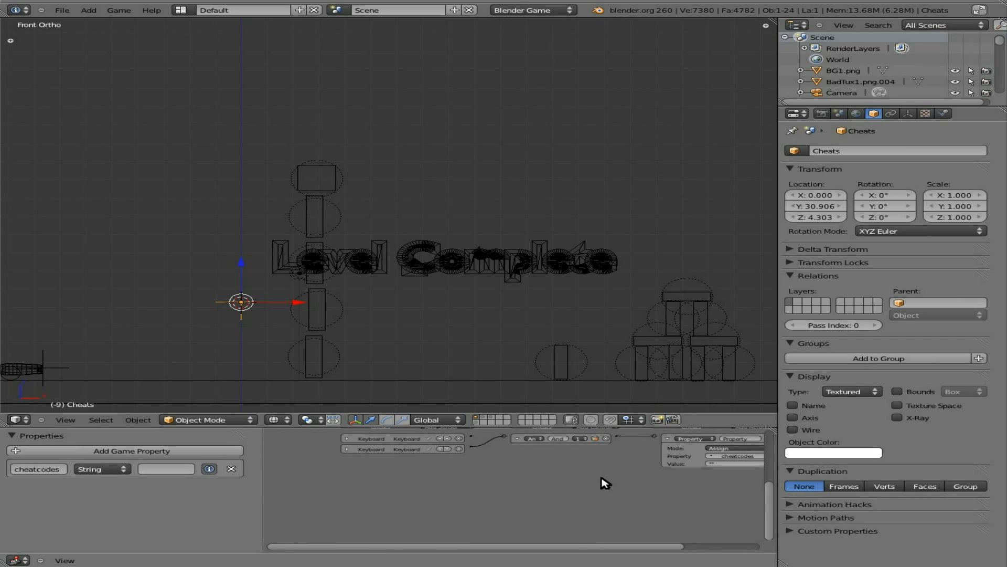
middle_drag(605, 477, 530, 499)
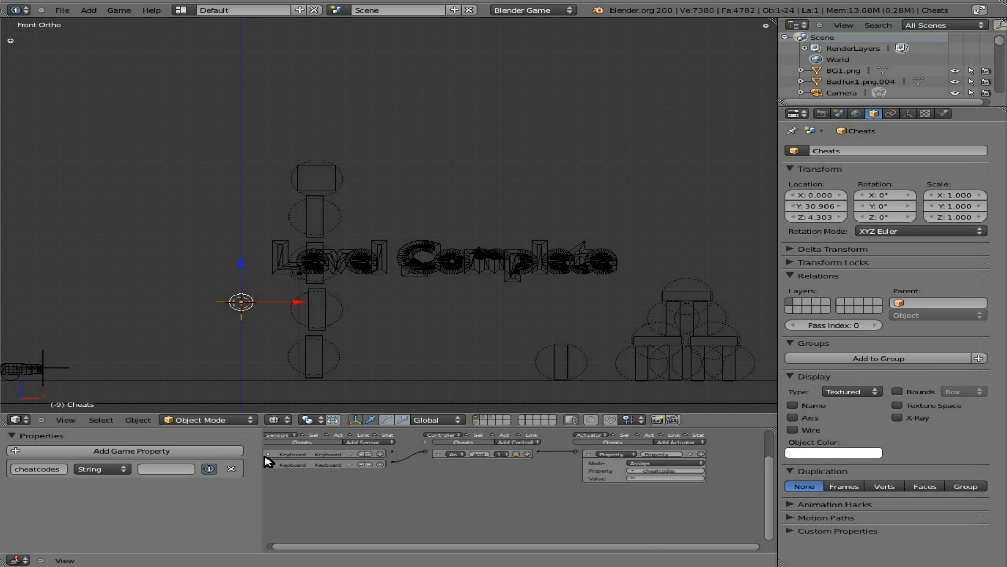
Run the game, enter random letters, clear the code, enter idkfa, and quit
text(p)
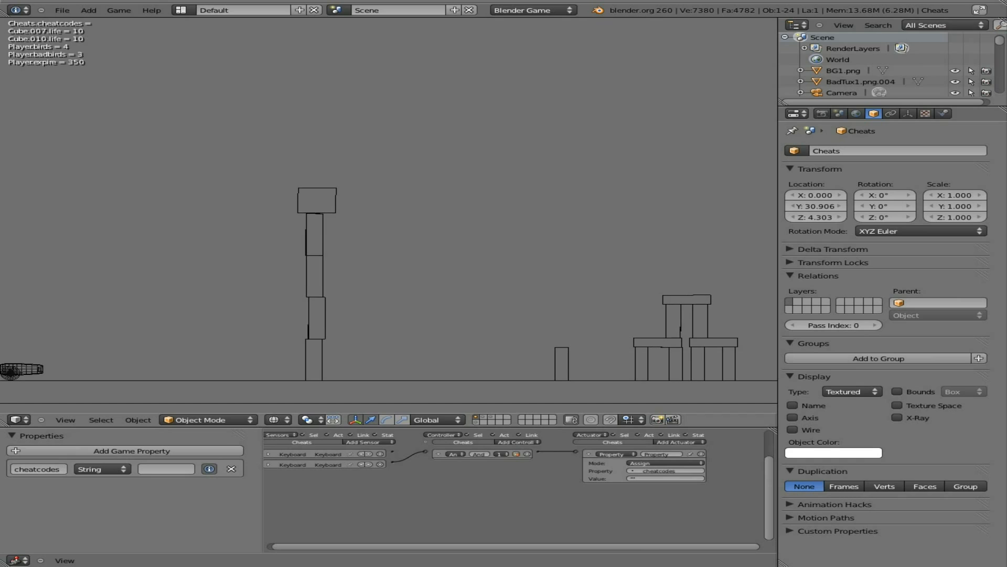
text(sdlksjsdknvslkdvnsn)
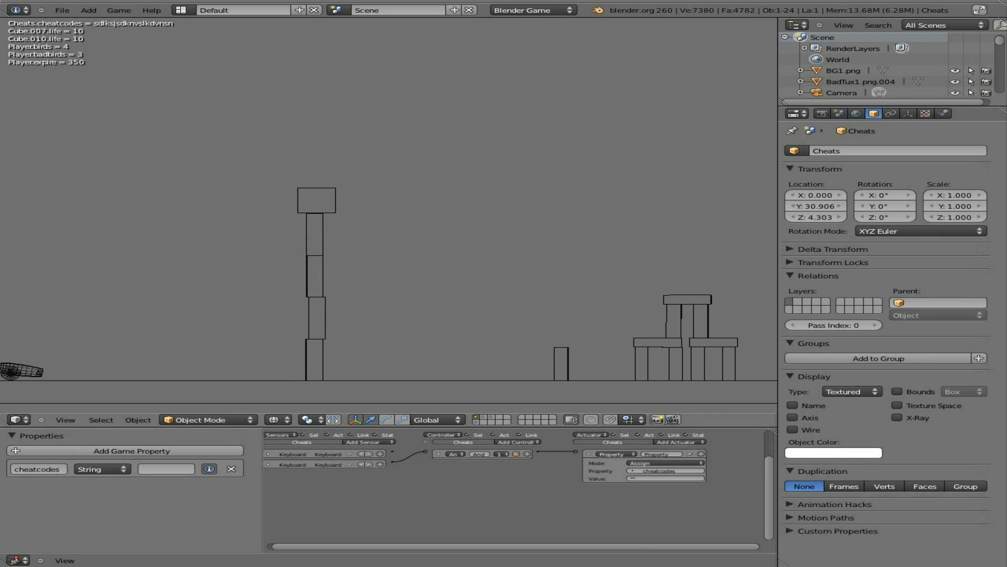
key(Return)
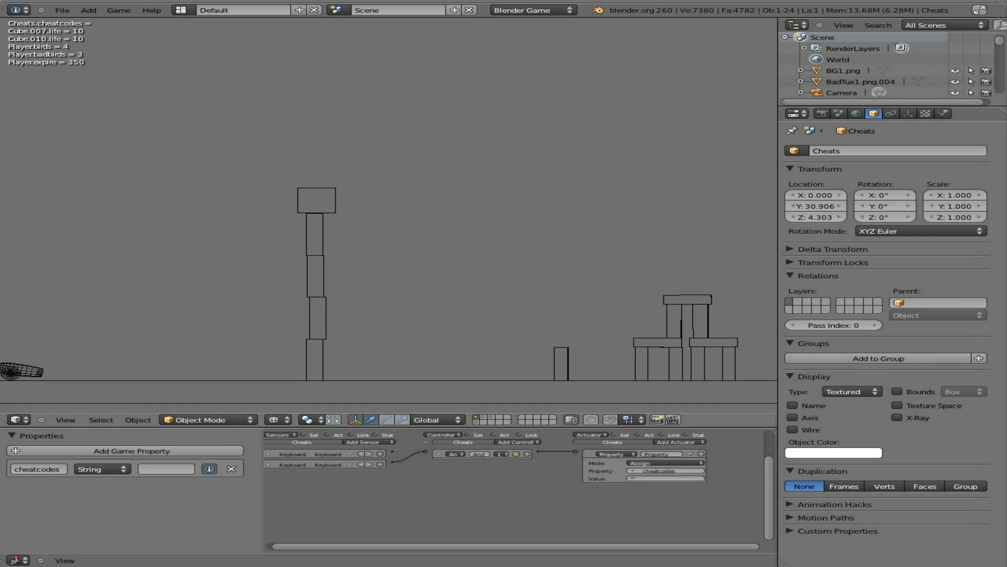
text(idkfa)
key(Escape)
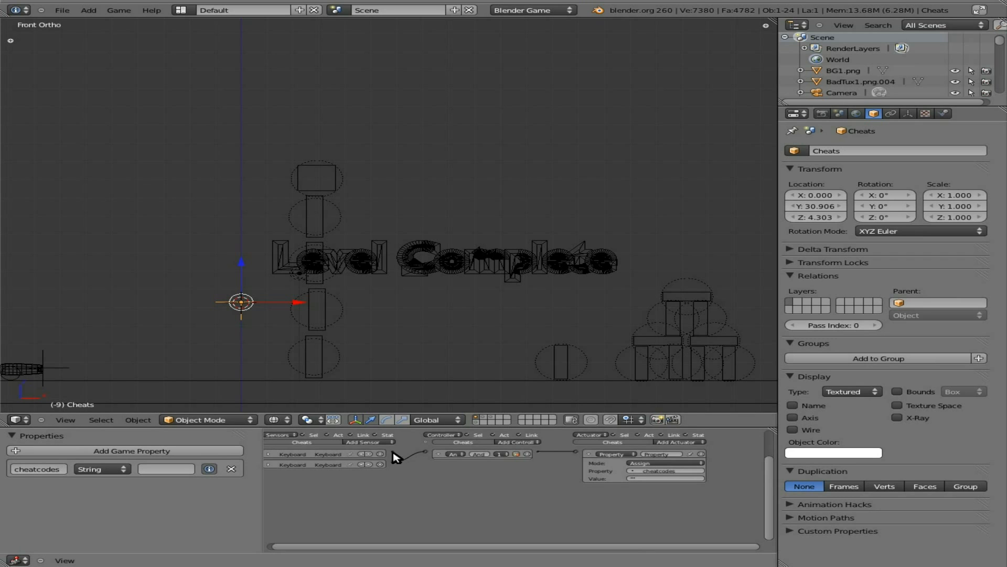
Add a Property sensor that checks whether cheatcodes is equal to idkfa
key(ctrl+Up)
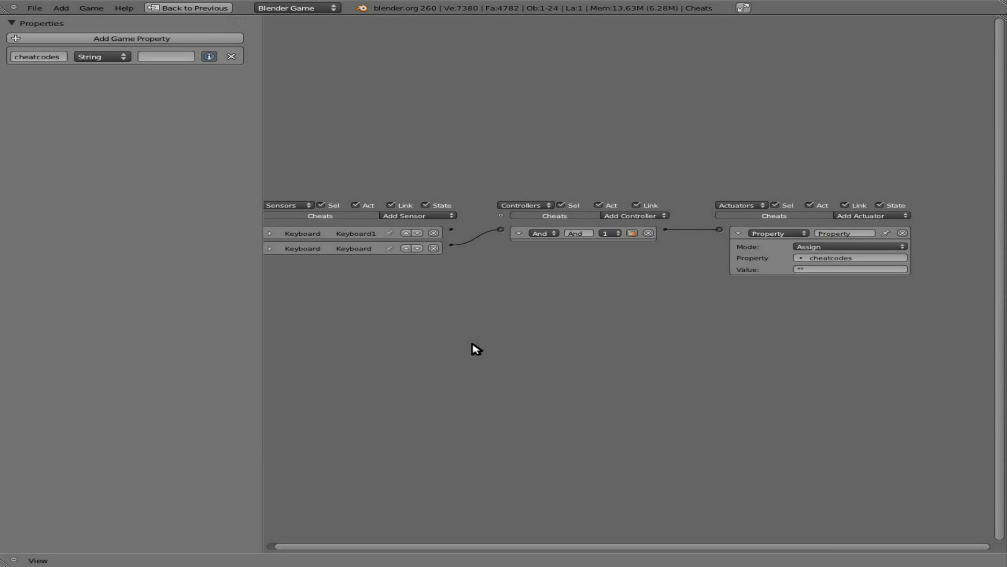
key(Home)
click(463, 221)
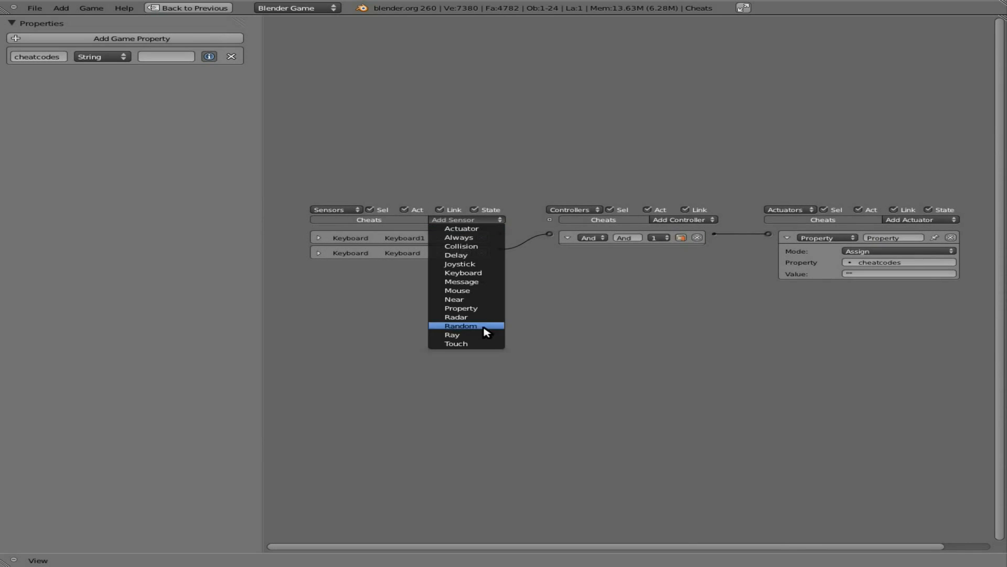
click(469, 308)
click(435, 306)
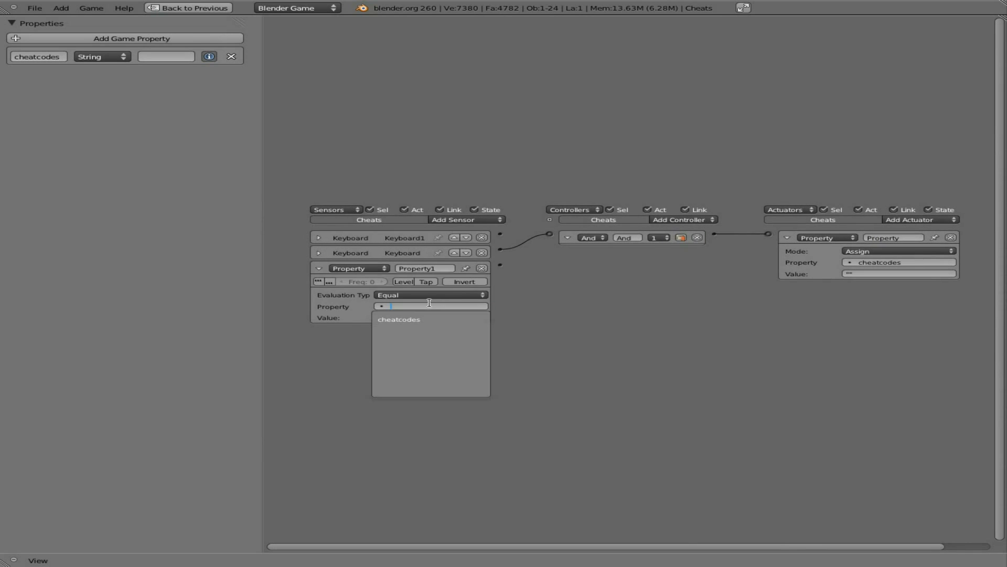
click(425, 315)
click(418, 317)
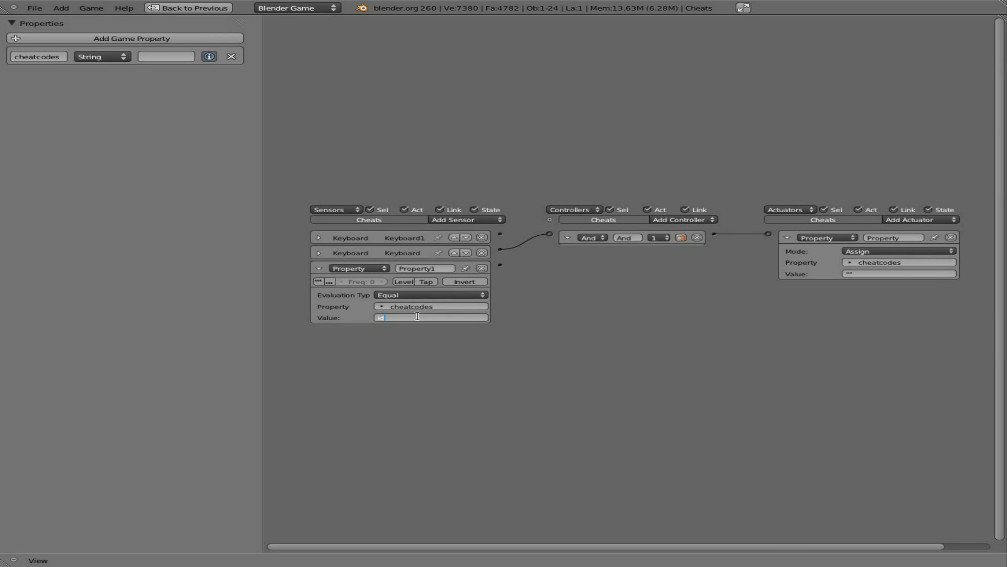
key(Return)
Add an And controller and link the new Property sensor through it to the Property actuator that empties cheatcodes
click(699, 220)
click(682, 231)
drag(500, 265, 549, 251)
click(787, 237)
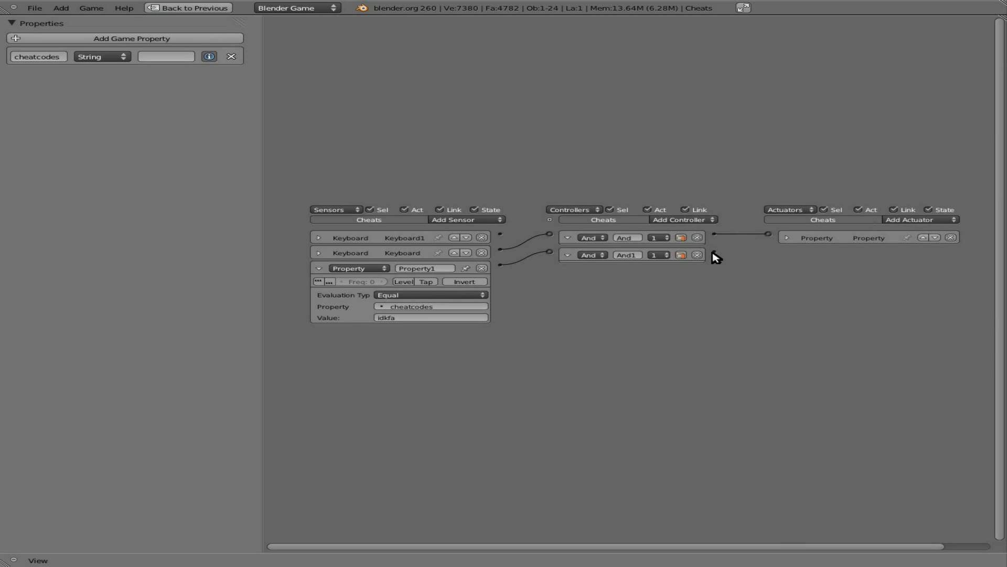
drag(714, 252, 768, 235)
click(787, 238)
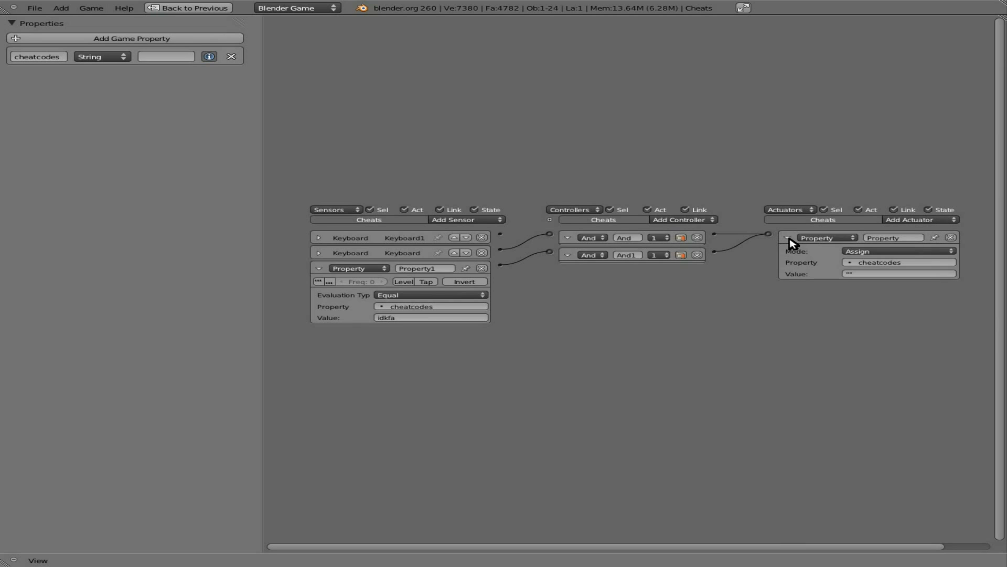
Rename the Property actuator Clear Codes and its first And controller Clear
click(884, 238)
text(Chea)
click(709, 364)
click(634, 237)
click(591, 332)
Rename the P key sensor Clear Codes and collapse it
click(318, 253)
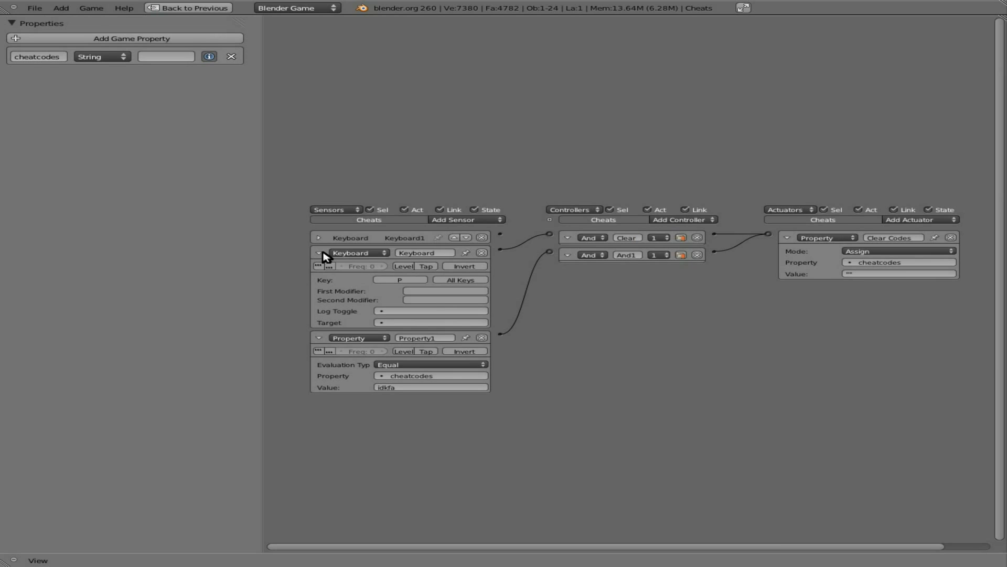
text(De)
click(686, 308)
click(319, 253)
Try the names Ammo and idkfa for the Property sensor
click(420, 268)
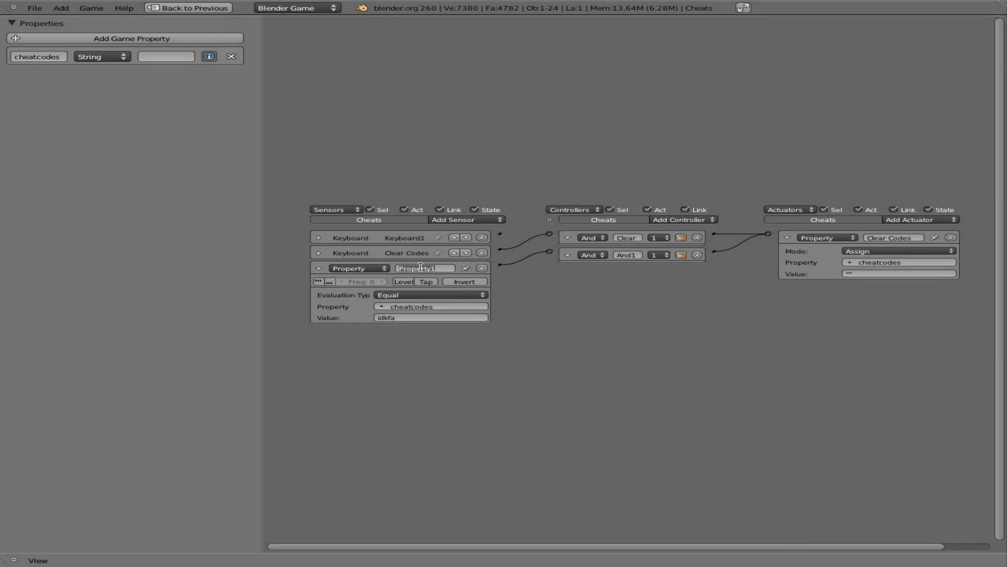
text(Ammo)
key(Return)
click(426, 268)
text(idkfa)
key(Return)
Shorten the Property sensor's comparison value to kfa and rename the sensor popkfa
click(382, 318)
click(408, 268)
click(405, 268)
click(404, 267)
drag(403, 267, 423, 270)
click(662, 321)
click(425, 267)
click(611, 296)
Add a second Property actuator named popkfa, with the Clear Codes actuator collapsed
click(923, 224)
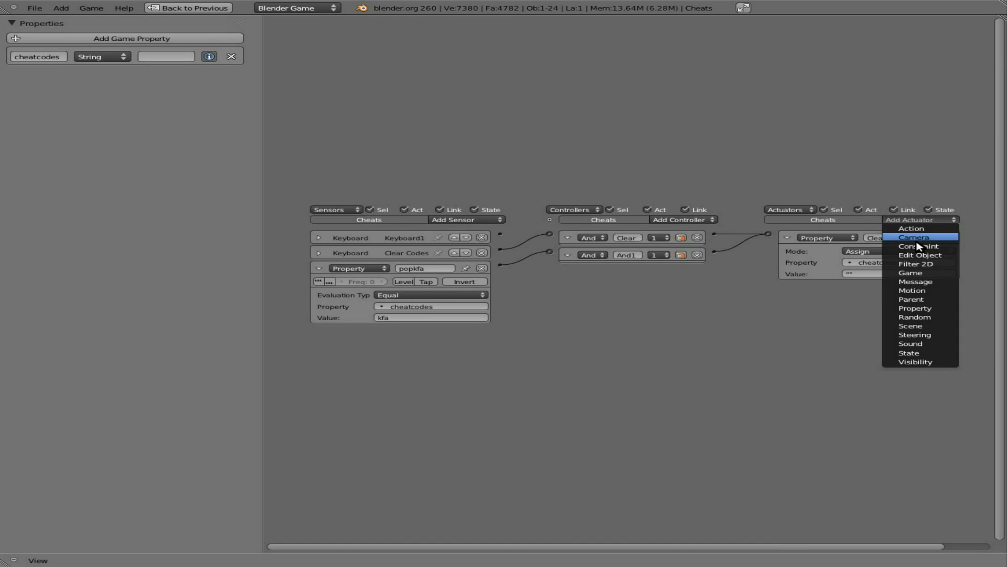
click(931, 309)
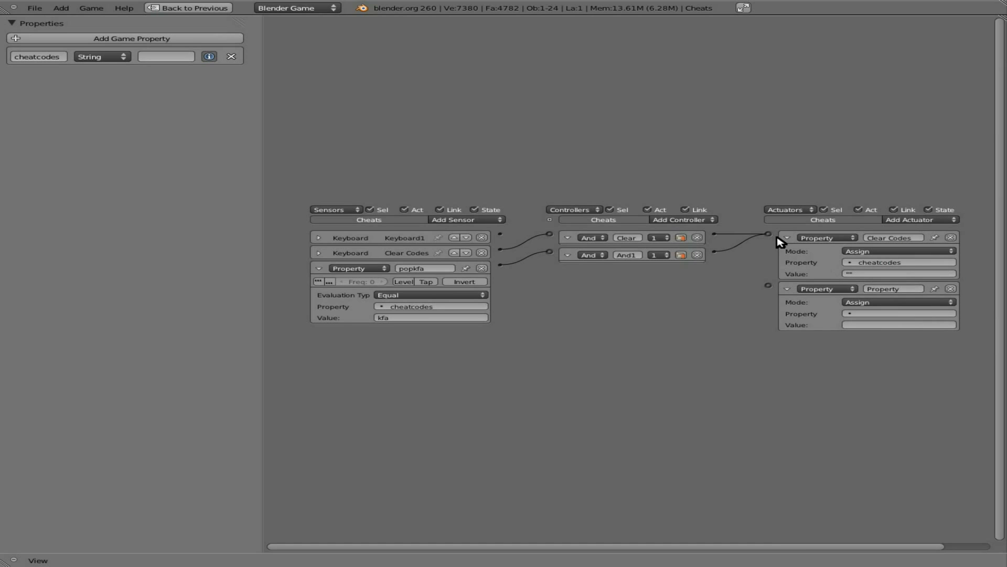
click(786, 238)
click(886, 253)
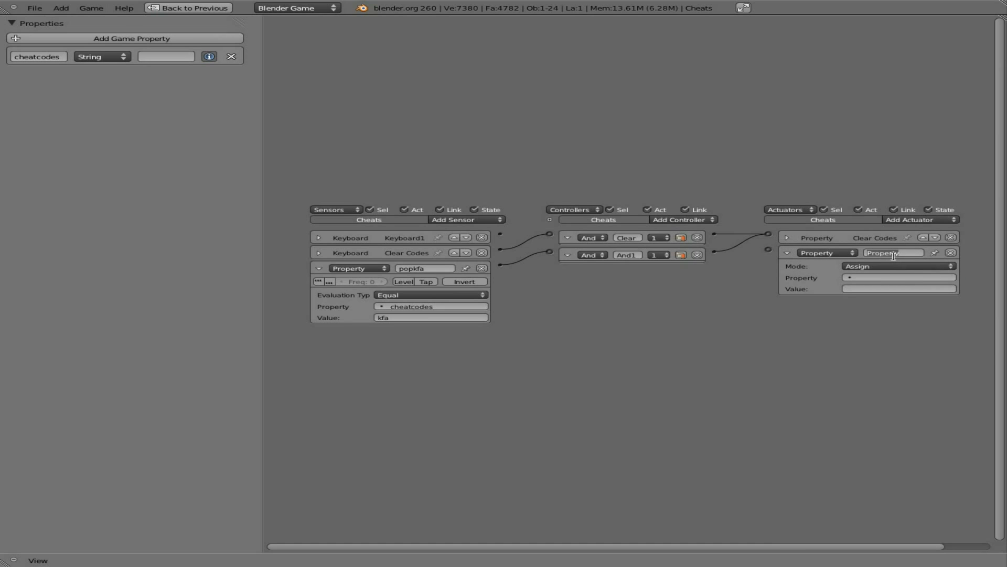
text(popkfa)
key(Return)
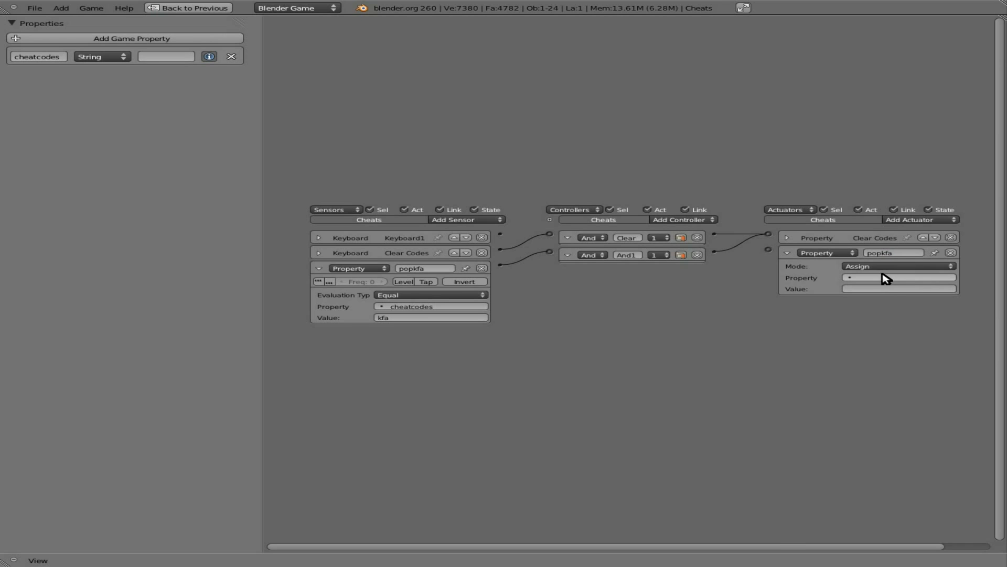
Delete the popkfa Property actuator
click(885, 278)
click(952, 254)
click(951, 252)
Restore the full layout and add the Player empty by the cannon to the selection alongside Cheats
key(ctrl+Up)
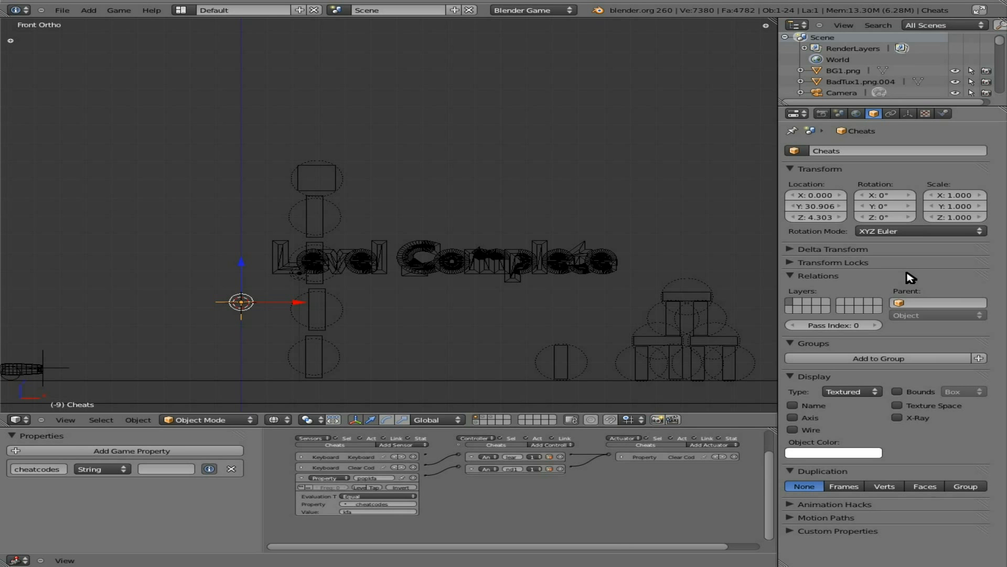
right_click(69, 370)
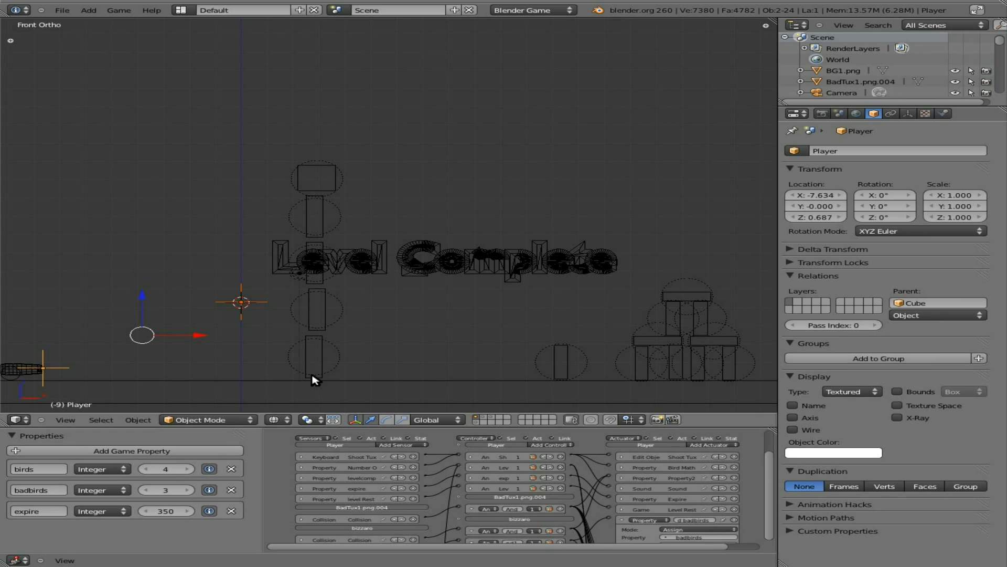
Add a Property actuator named popkfa to the Player and wire it to the Cheats controller named kfa
key(ctrl+Up)
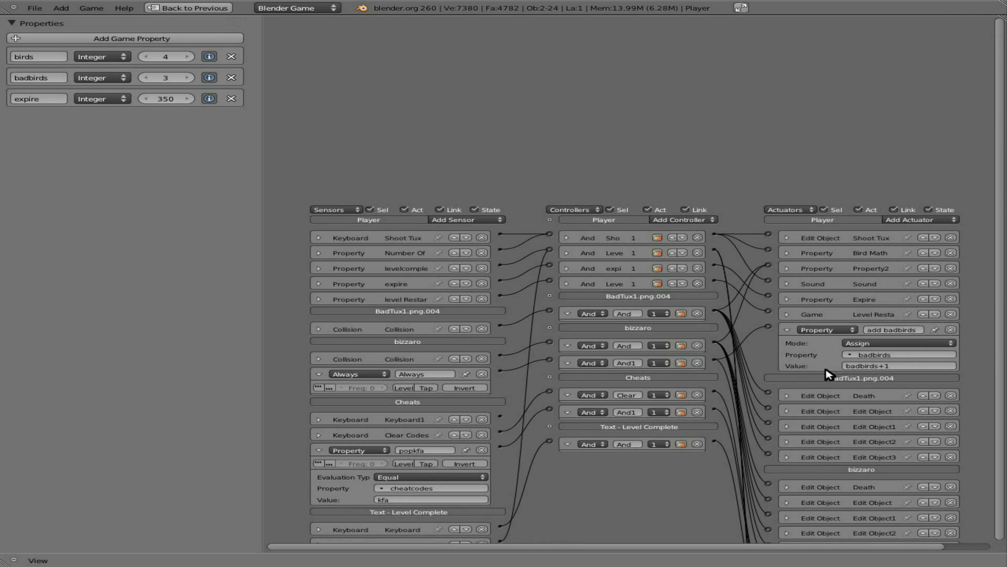
click(926, 221)
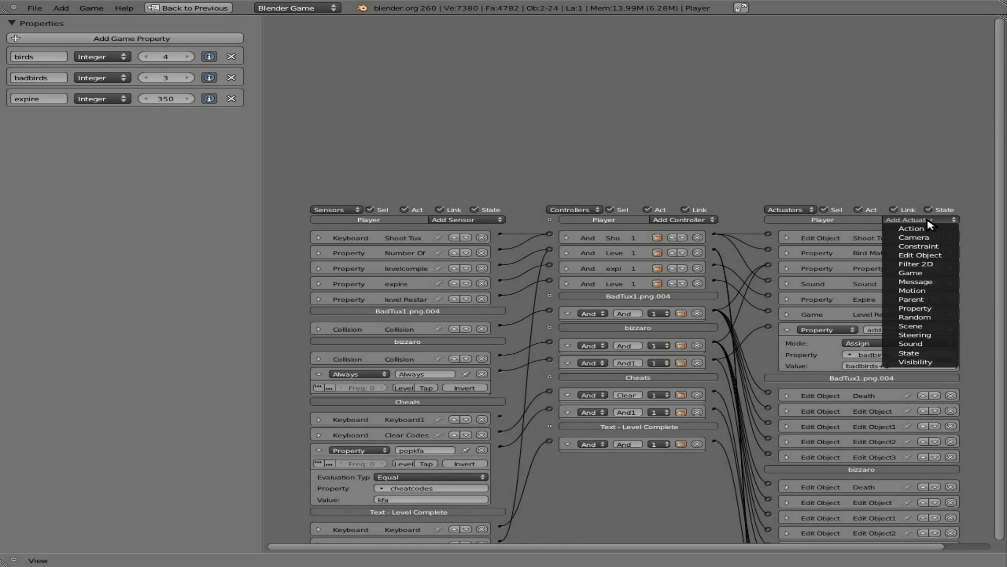
click(931, 308)
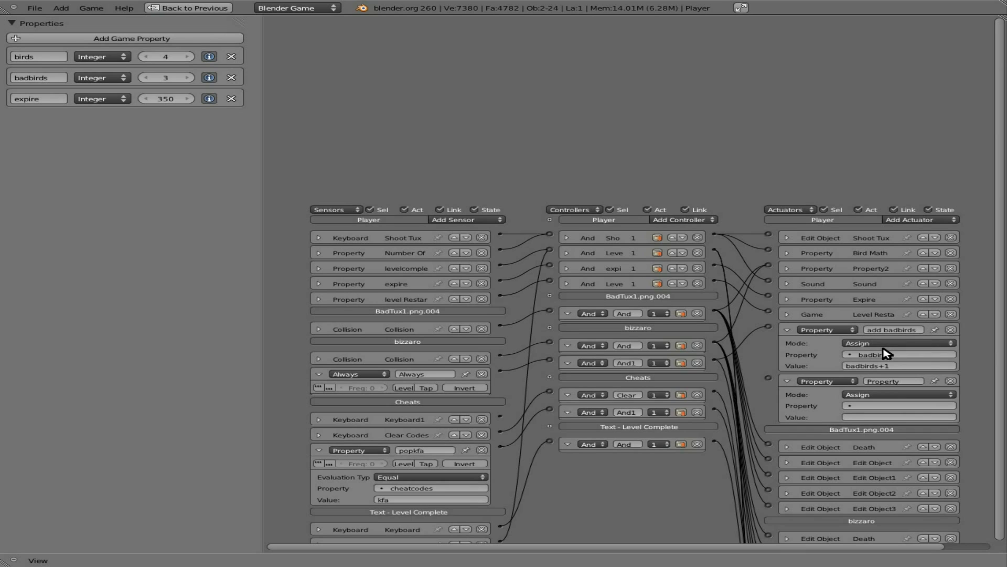
click(877, 383)
text(popkfa)
drag(771, 381, 769, 378)
Make the popkfa actuator assign its value to the birds property
click(913, 405)
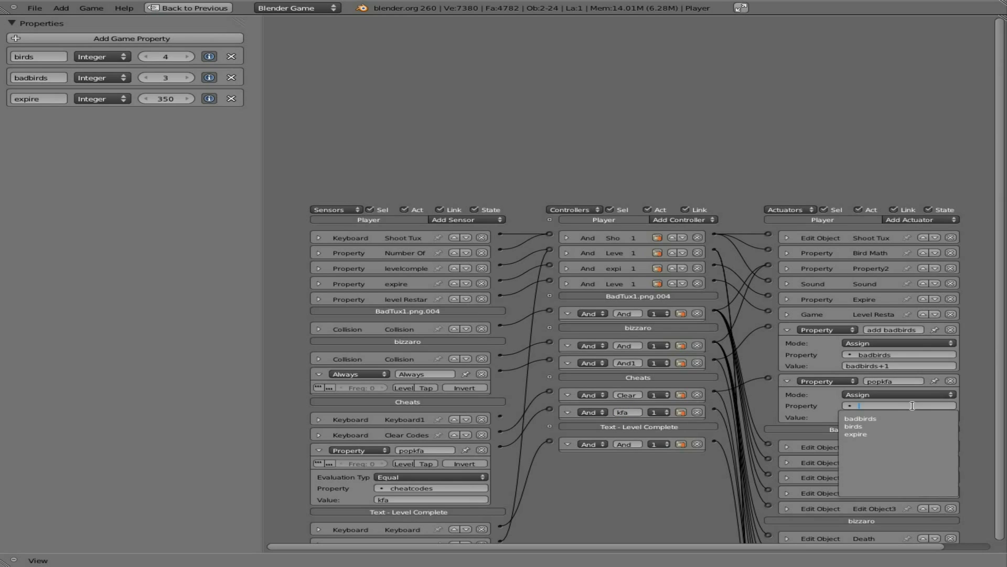
click(889, 425)
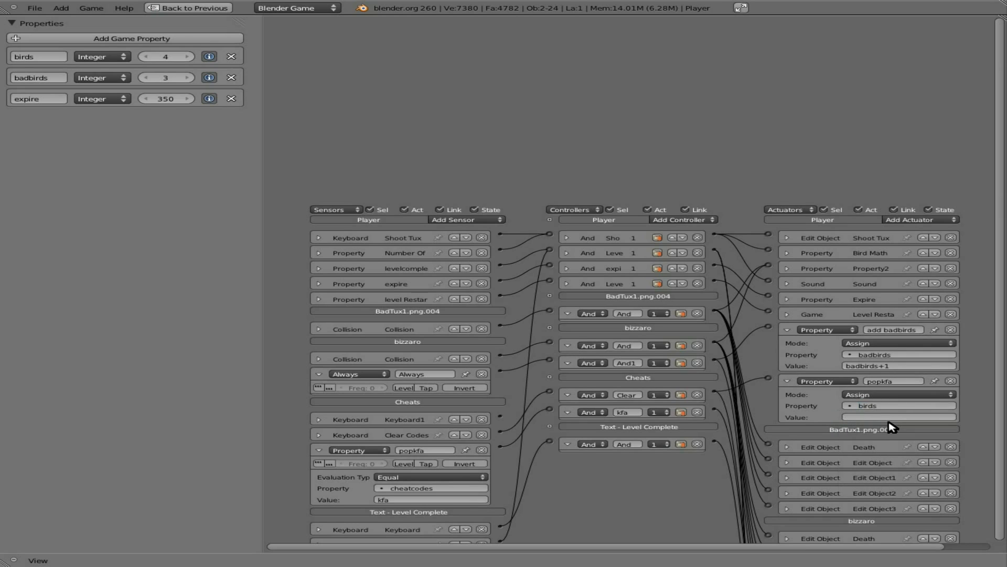
click(886, 414)
key(Return)
Restore the full layout and set the 3D view's shading to Textured
key(ctrl+Up)
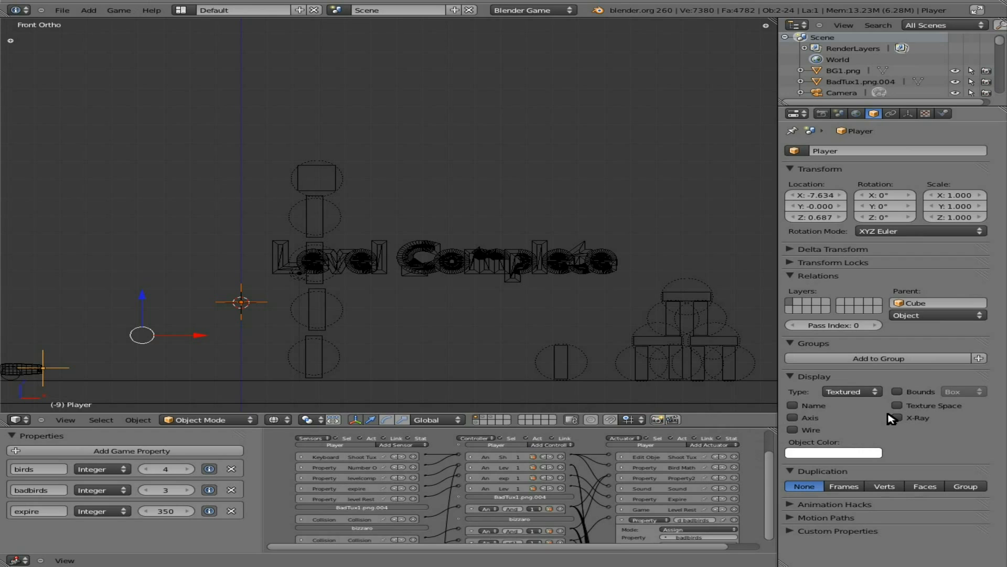
click(273, 420)
click(307, 373)
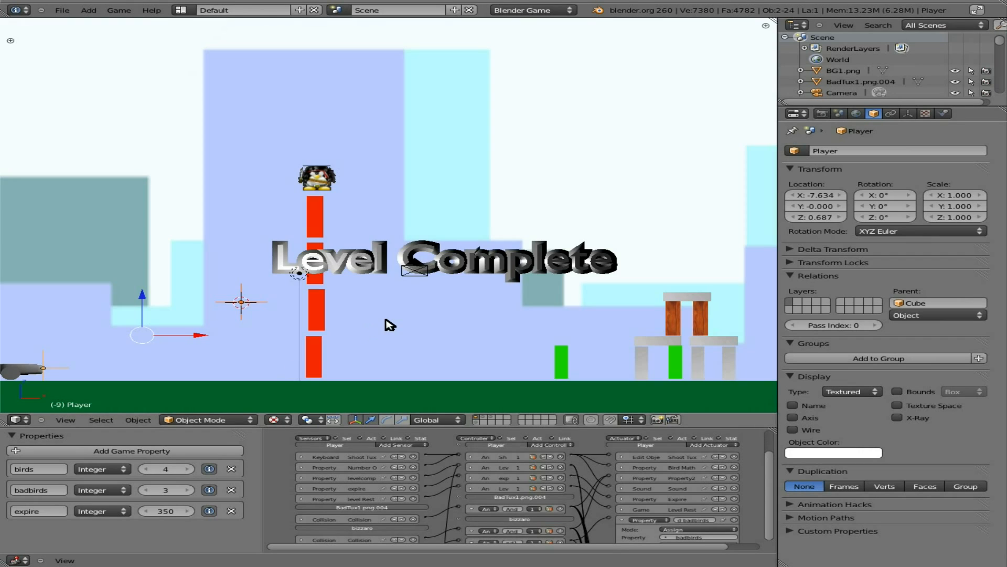
Run the game for a first short test of the cannon and stop it
key(p)
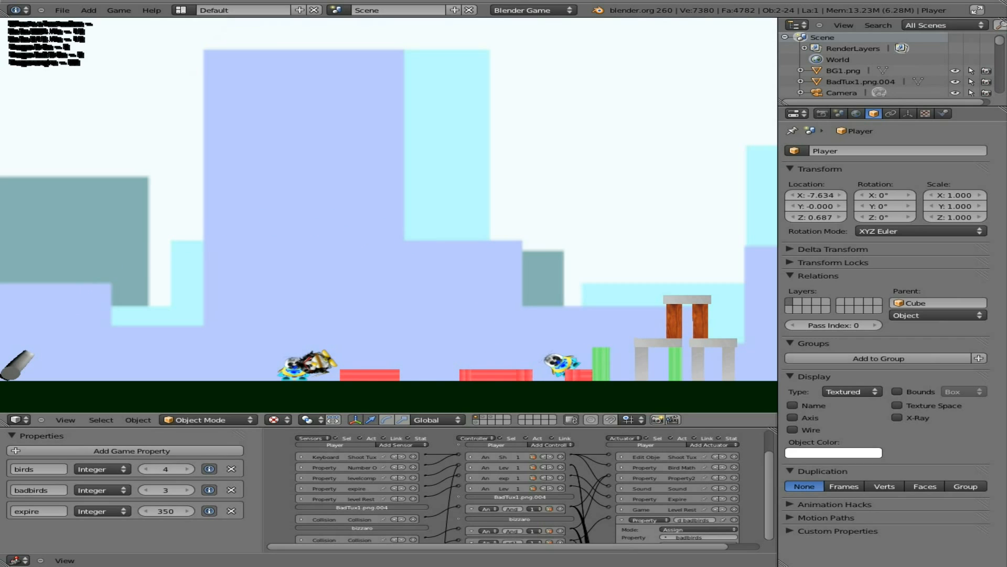
key(Escape)
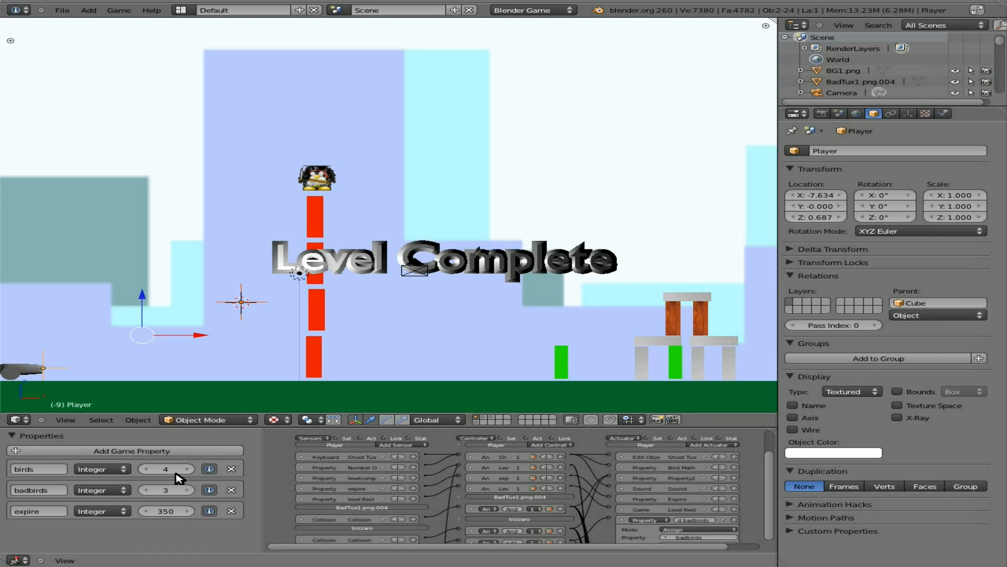
Test the bird cheat in the running game by firing a long series of birds at varied cannon angles, ending with the game stopped
key(p)
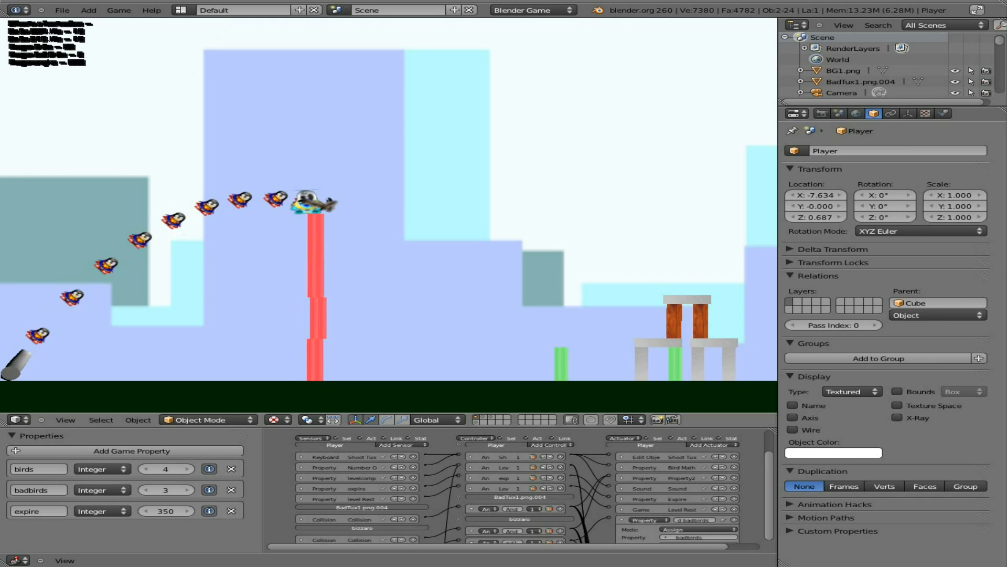
key(Up)
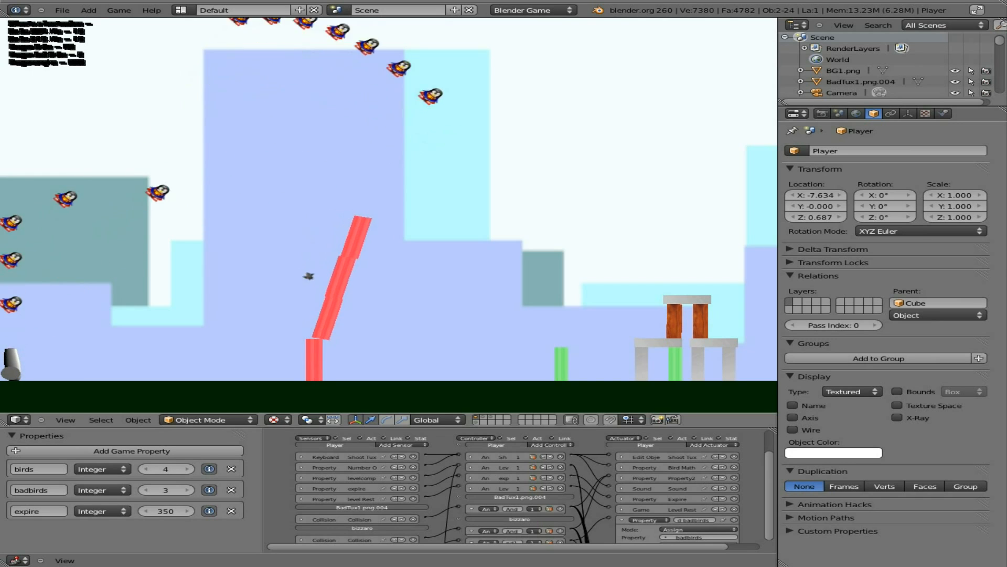
key(space)
key(space)
key(space)
key(space)
key(space)
key(space)
key(Down)
key(Up)
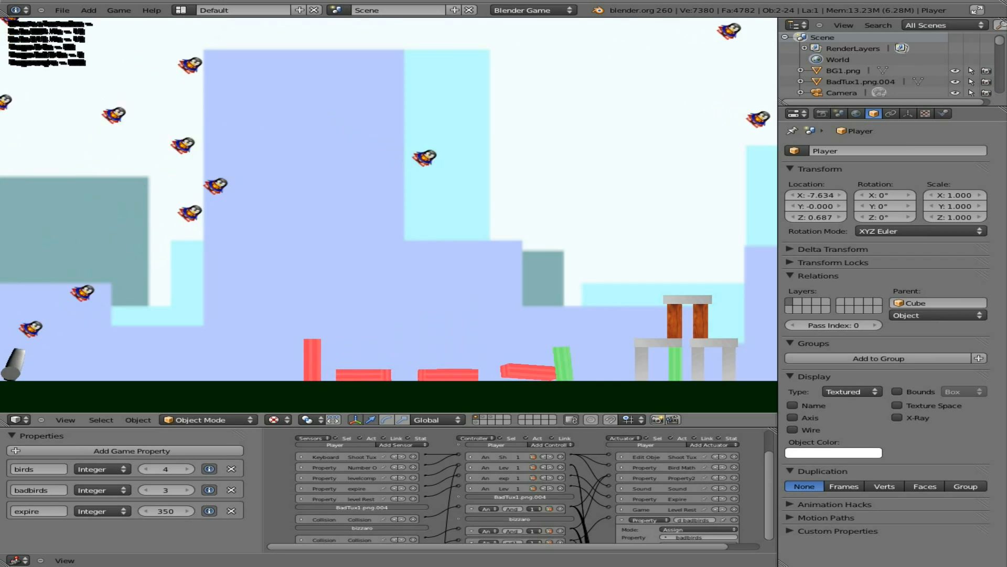
key(space)
key(space)
key(space)
key(space)
key(space)
key(space)
key(space)
key(space)
key(space)
key(Down)
key(Up)
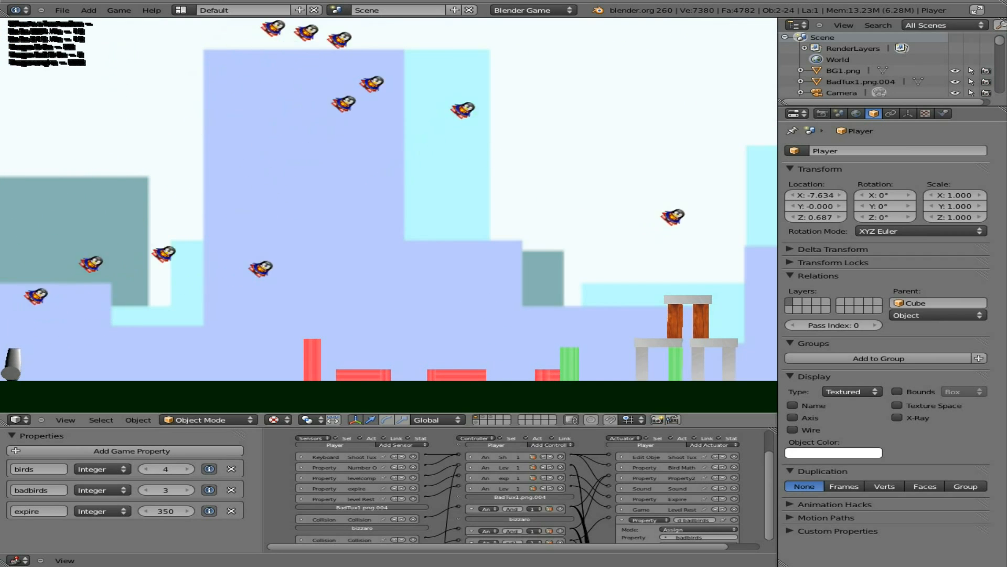
key(space)
key(space)
key(space)
key(space)
key(space)
key(space)
key(space)
key(space)
key(space)
key(Down)
key(Up)
key(Down)
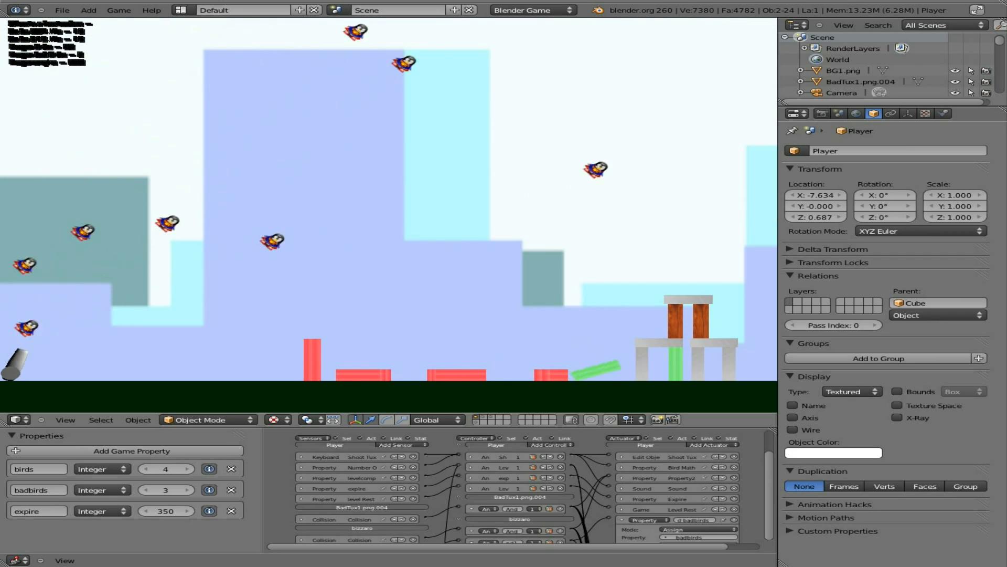
key(space)
key(space)
key(space)
key(space)
key(space)
key(space)
key(space)
key(space)
key(Up)
key(Down)
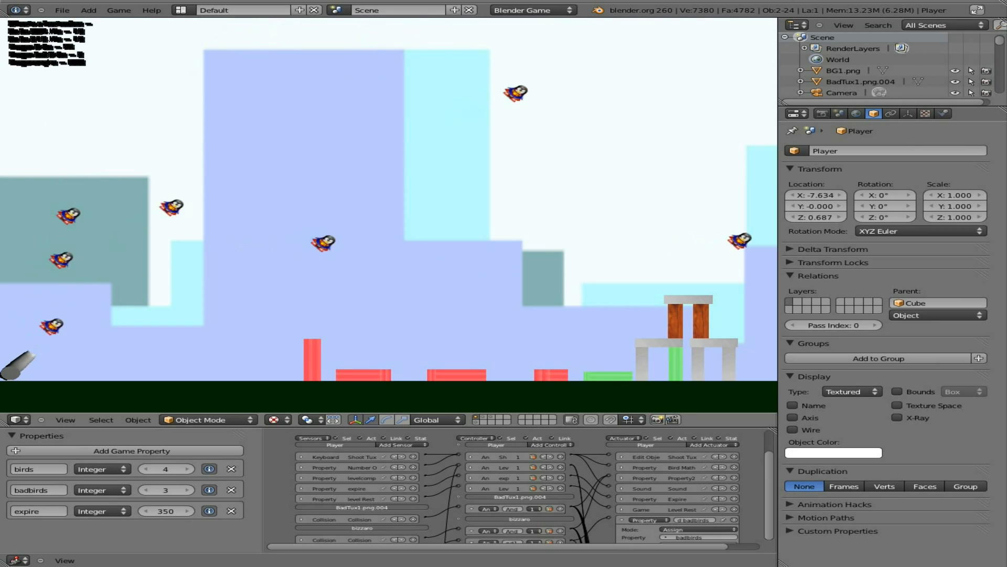
key(space)
key(space)
key(space)
key(space)
key(space)
key(space)
key(space)
key(space)
key(Down)
key(Up)
key(Down)
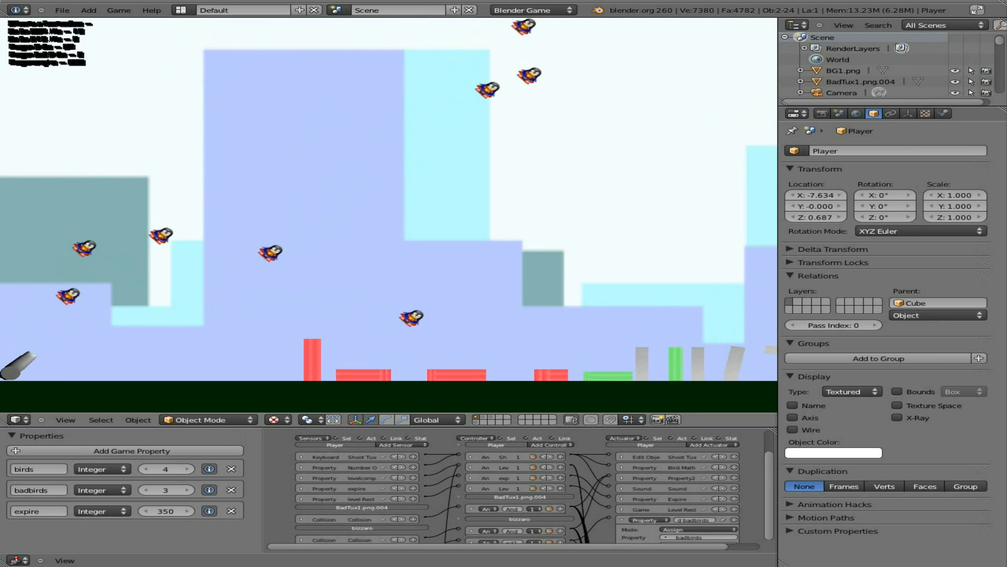
key(space)
key(space)
key(Up)
key(space)
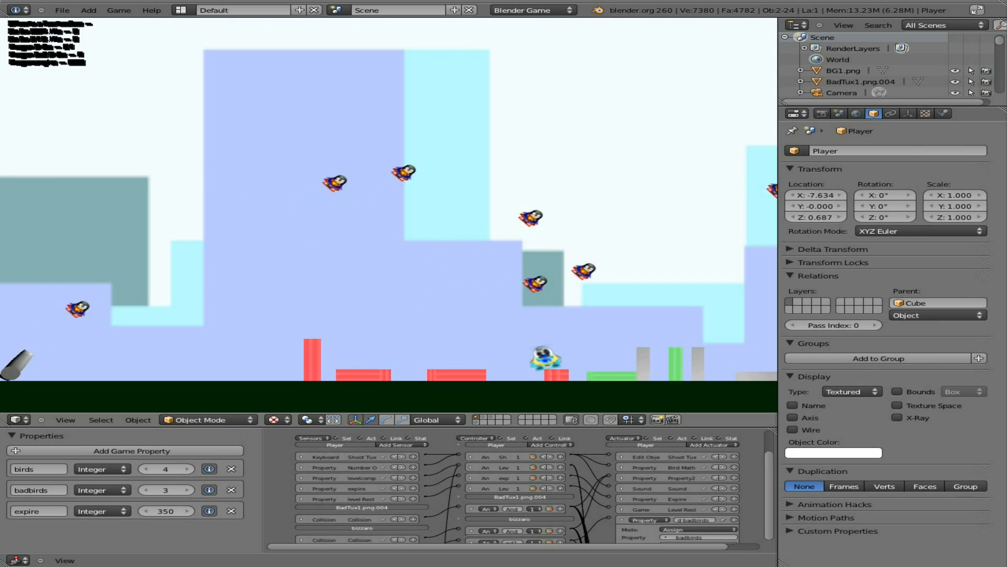
key(space)
key(space)
key(space)
key(space)
key(space)
key(space)
key(Down)
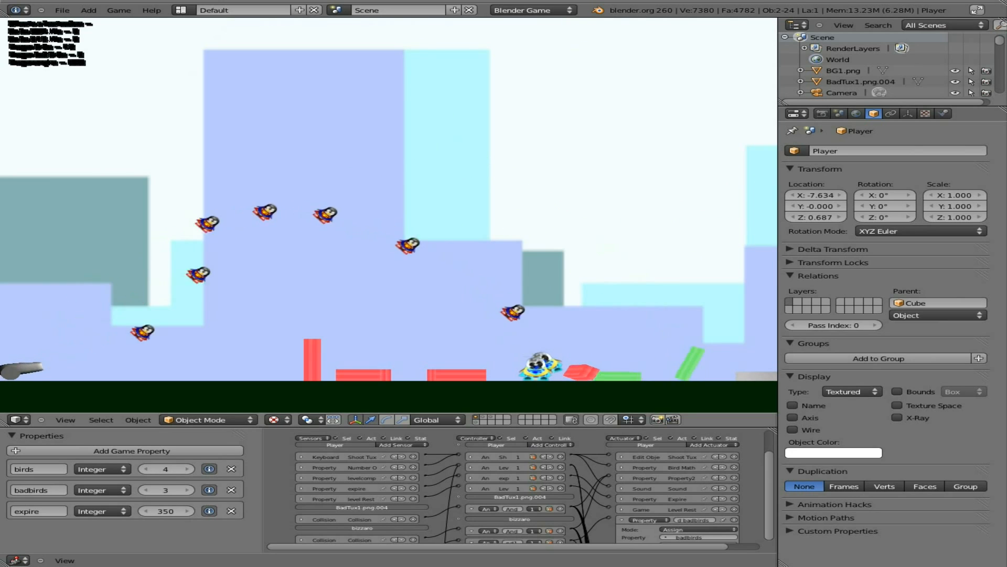
key(Up)
key(space)
key(space)
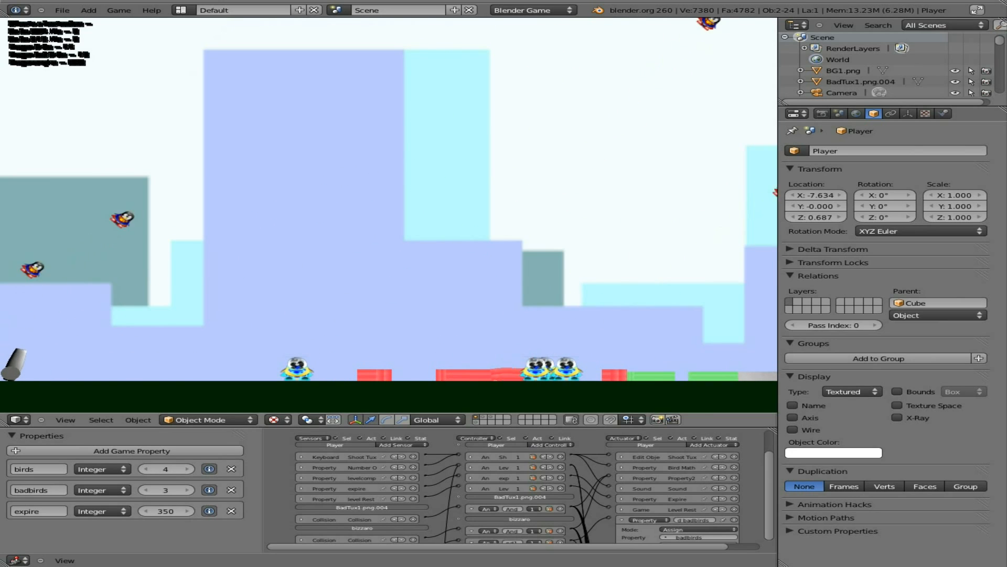
key(Down)
key(space)
key(space)
key(space)
key(space)
key(space)
key(space)
key(Up)
key(space)
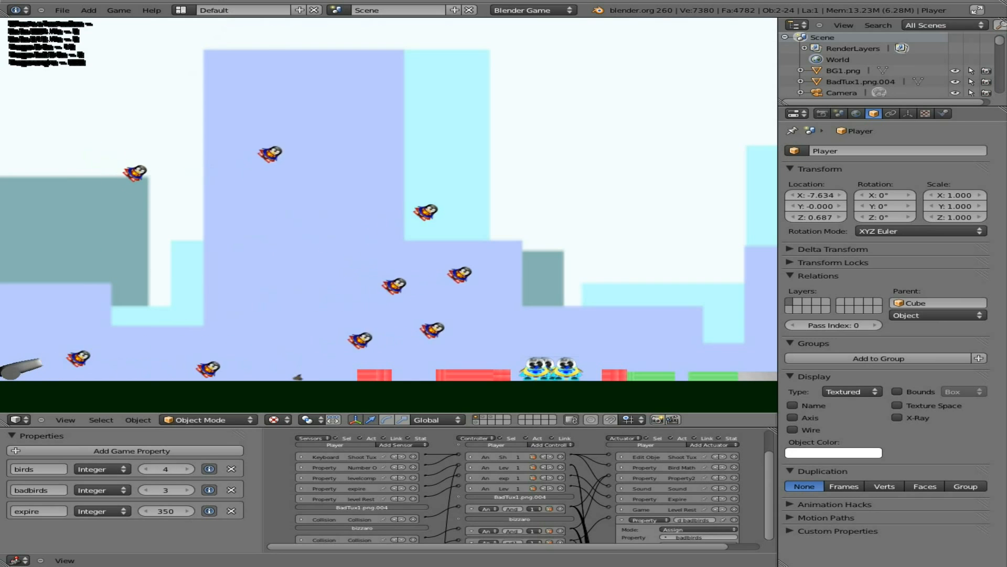
key(space)
key(space)
key(space)
key(space)
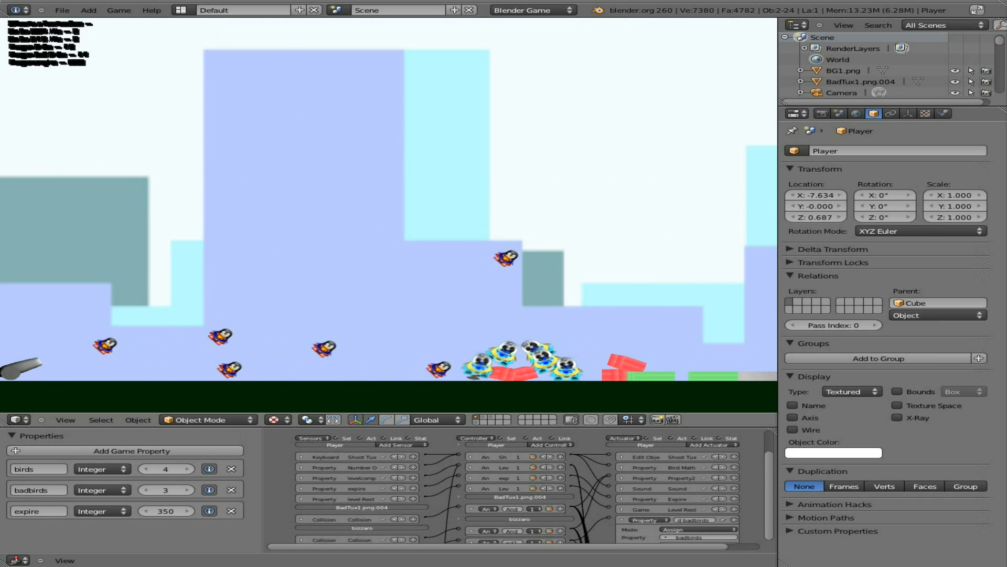
key(space)
key(space)
key(space)
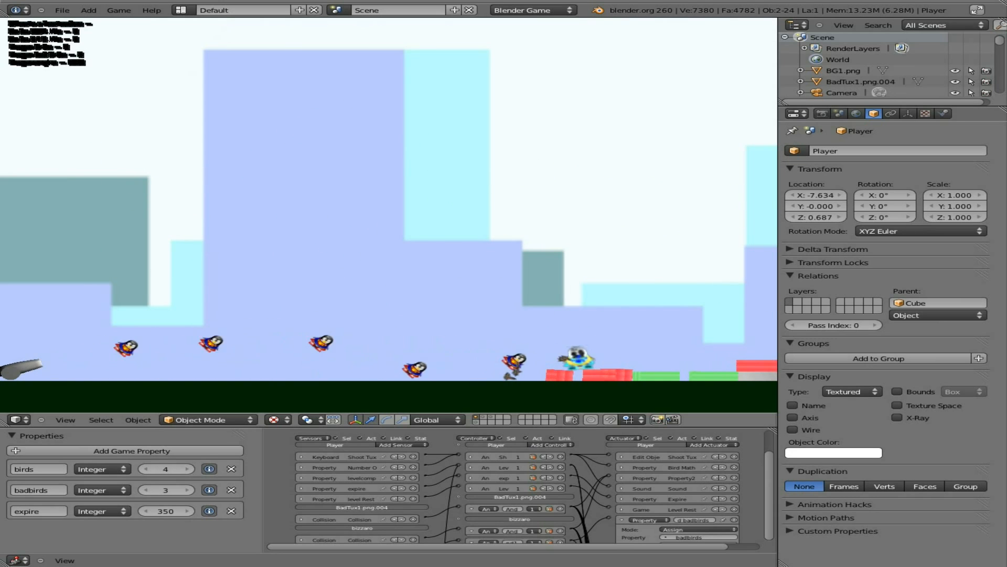
key(Up)
key(space)
key(space)
key(space)
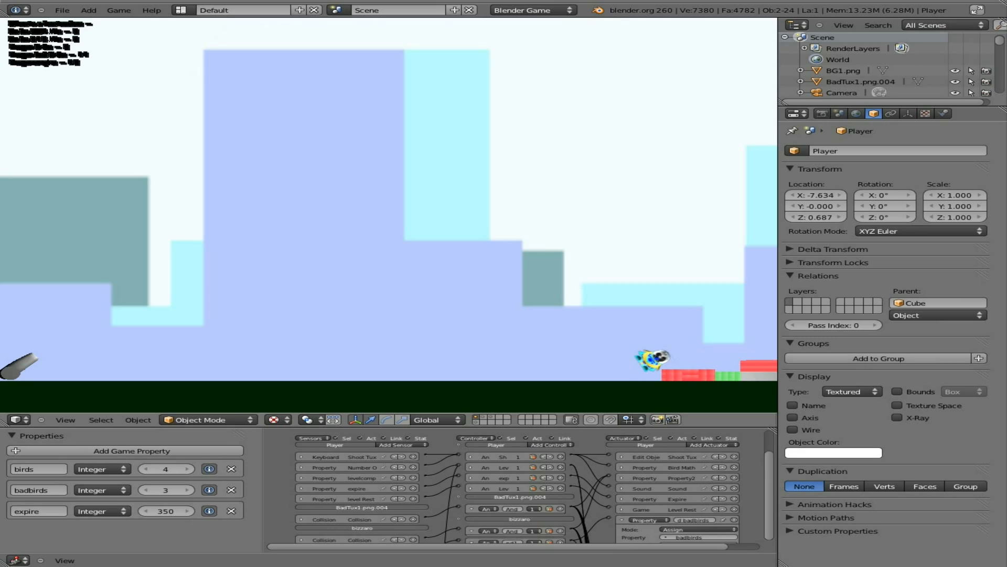
key(Escape)
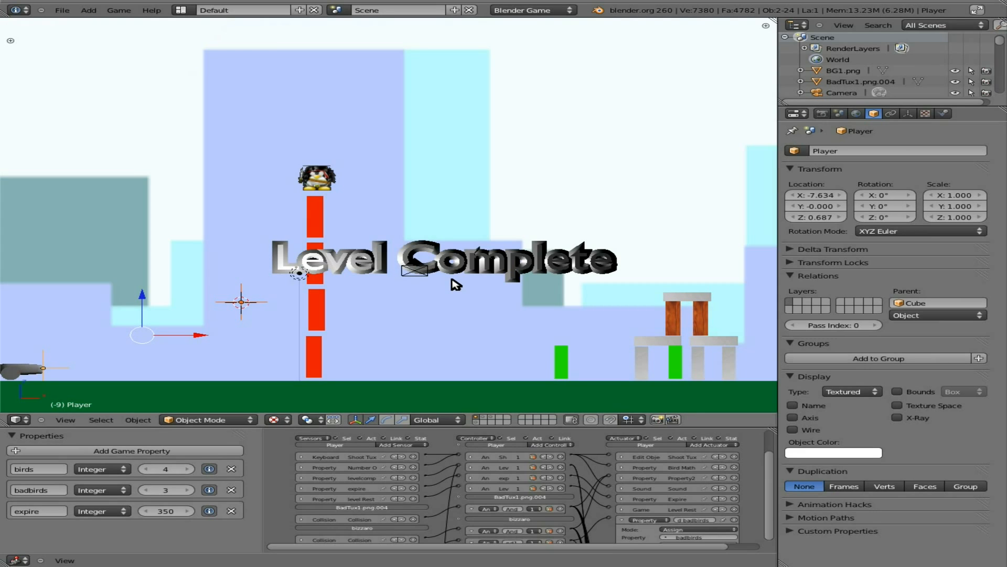
Run the game again, raise the cannon and fire more birds at the towers, and stop the game
key(p)
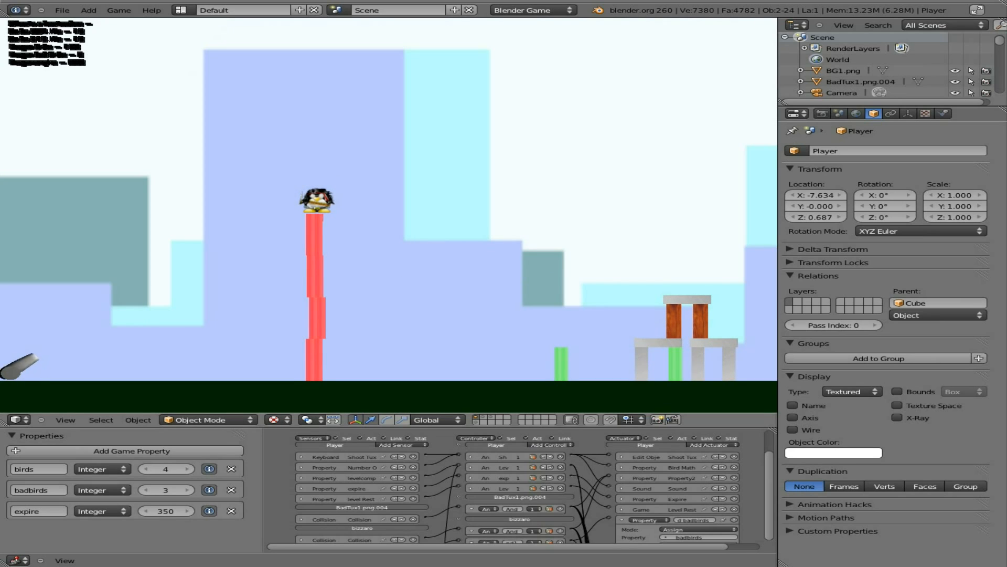
key(Up)
key(space)
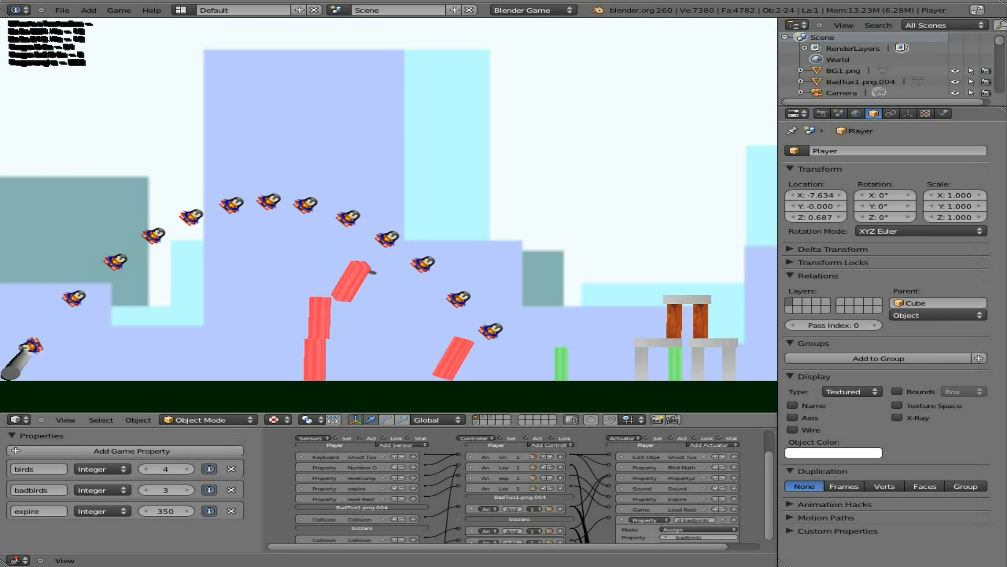
key(Up)
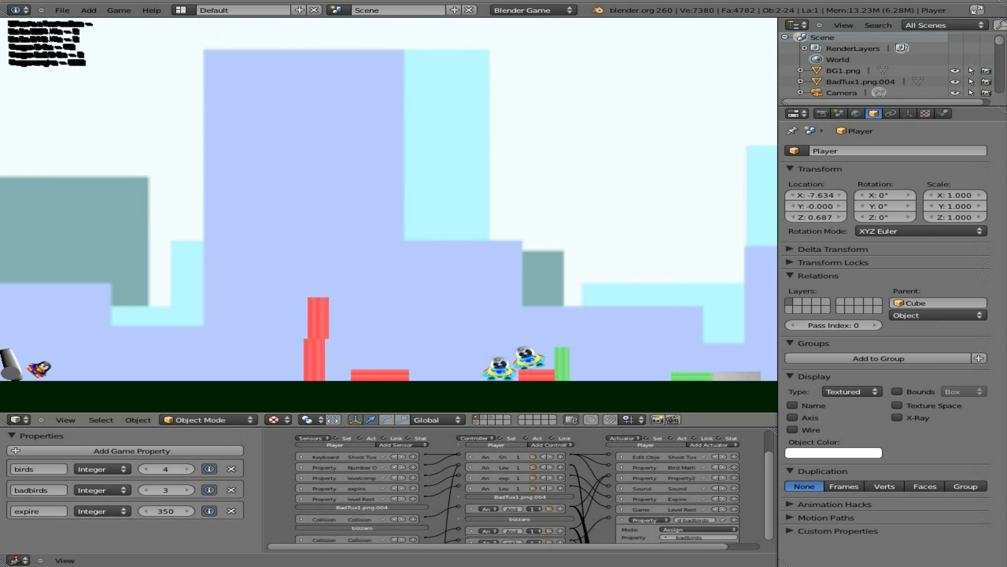
key(Escape)
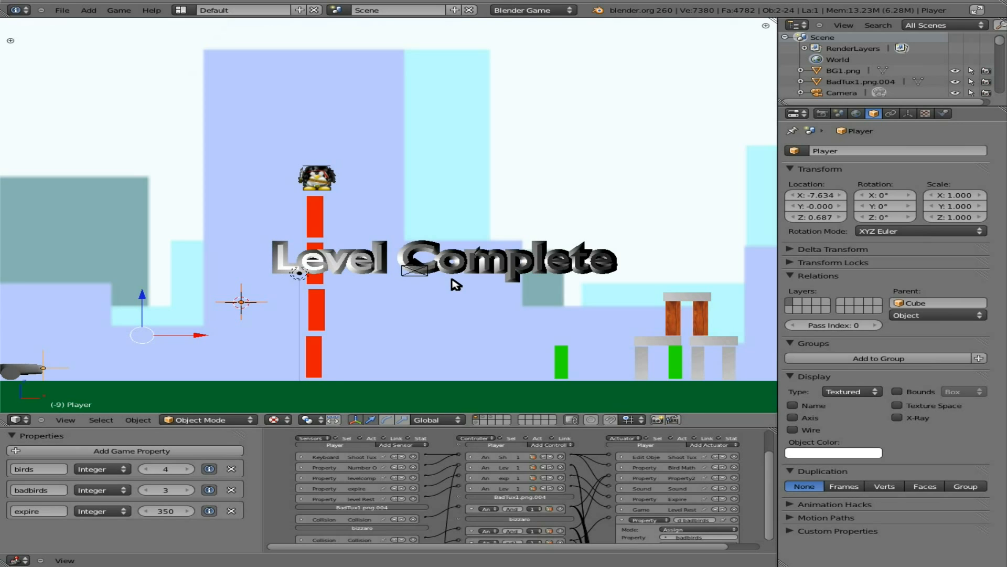
Save the game over its existing .blend file
key(ctrl+s)
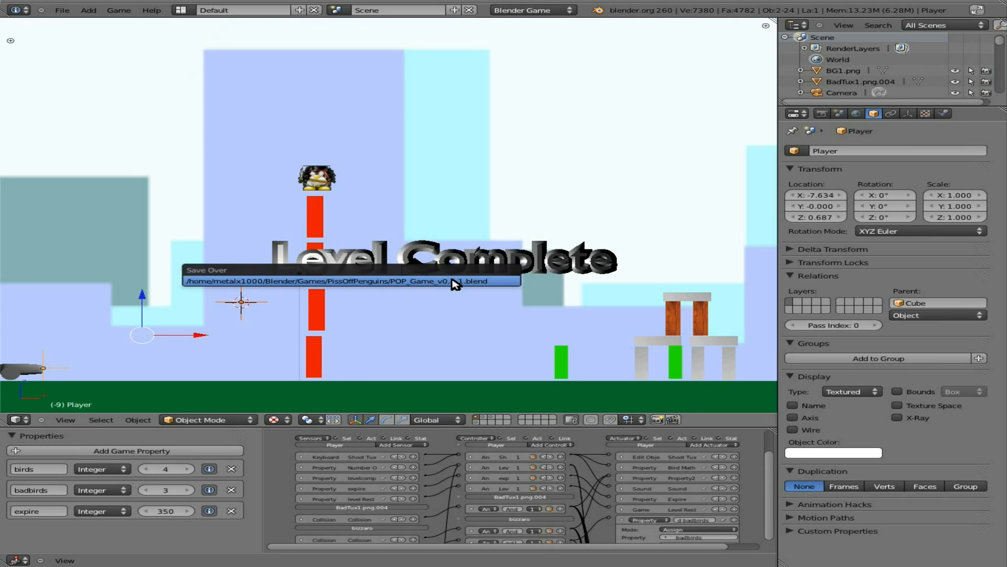
click(455, 282)
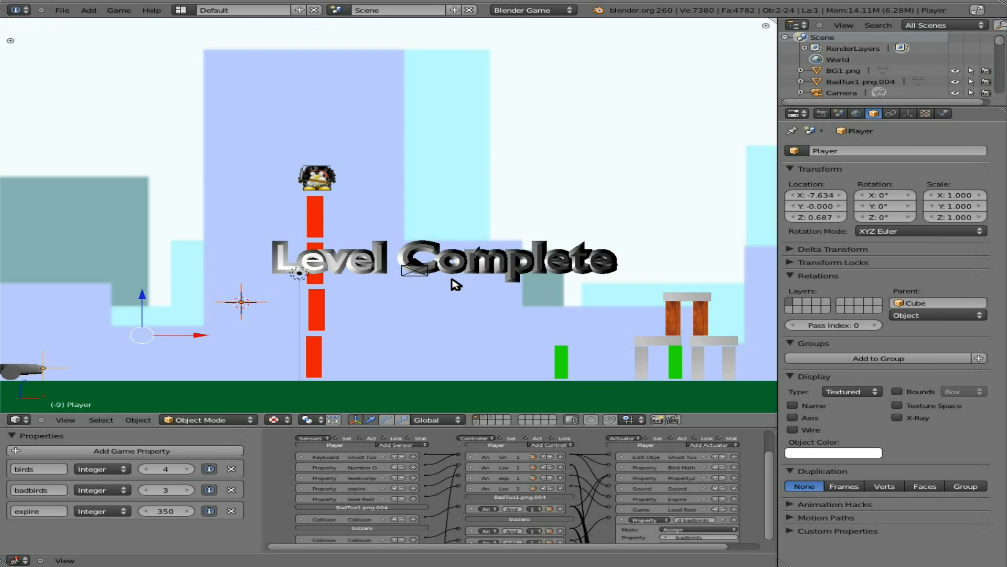